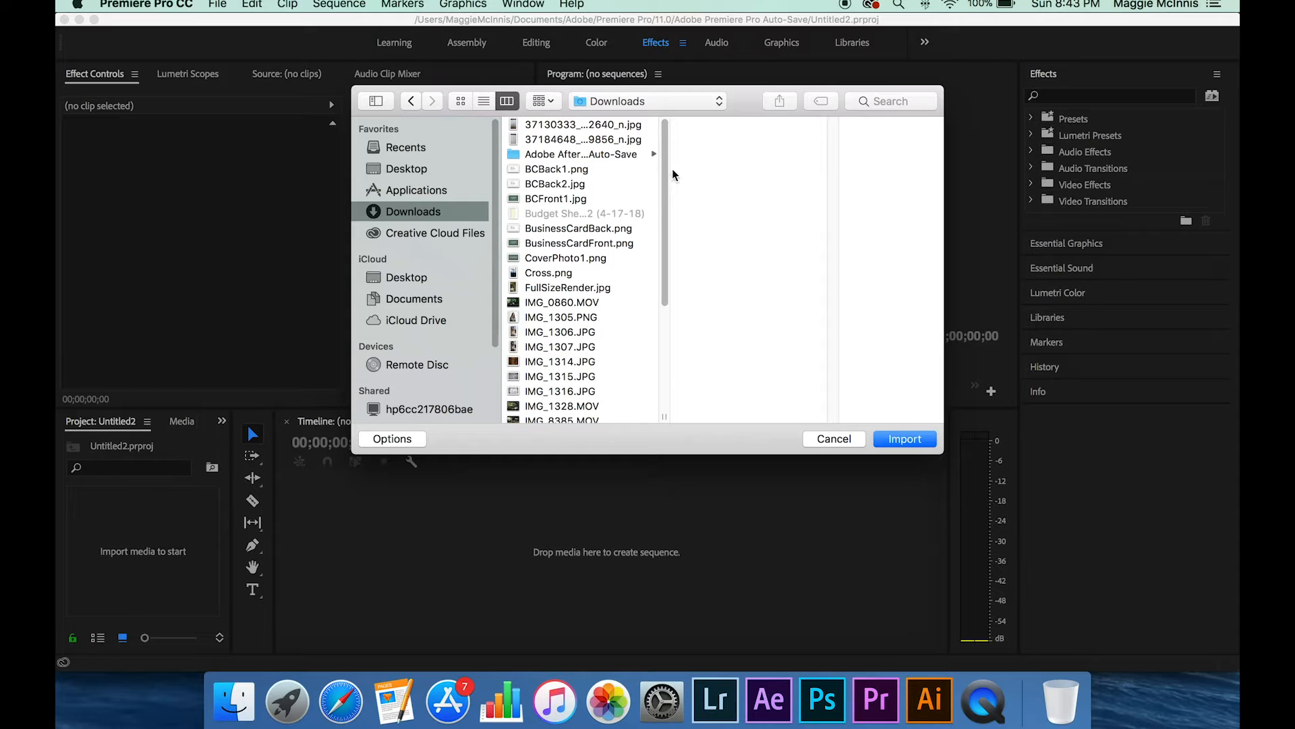
- Import the IMG_1328.MOV video from the Downloads folder into the project
{"action": "left_click", "coordinate": [534, 257]}
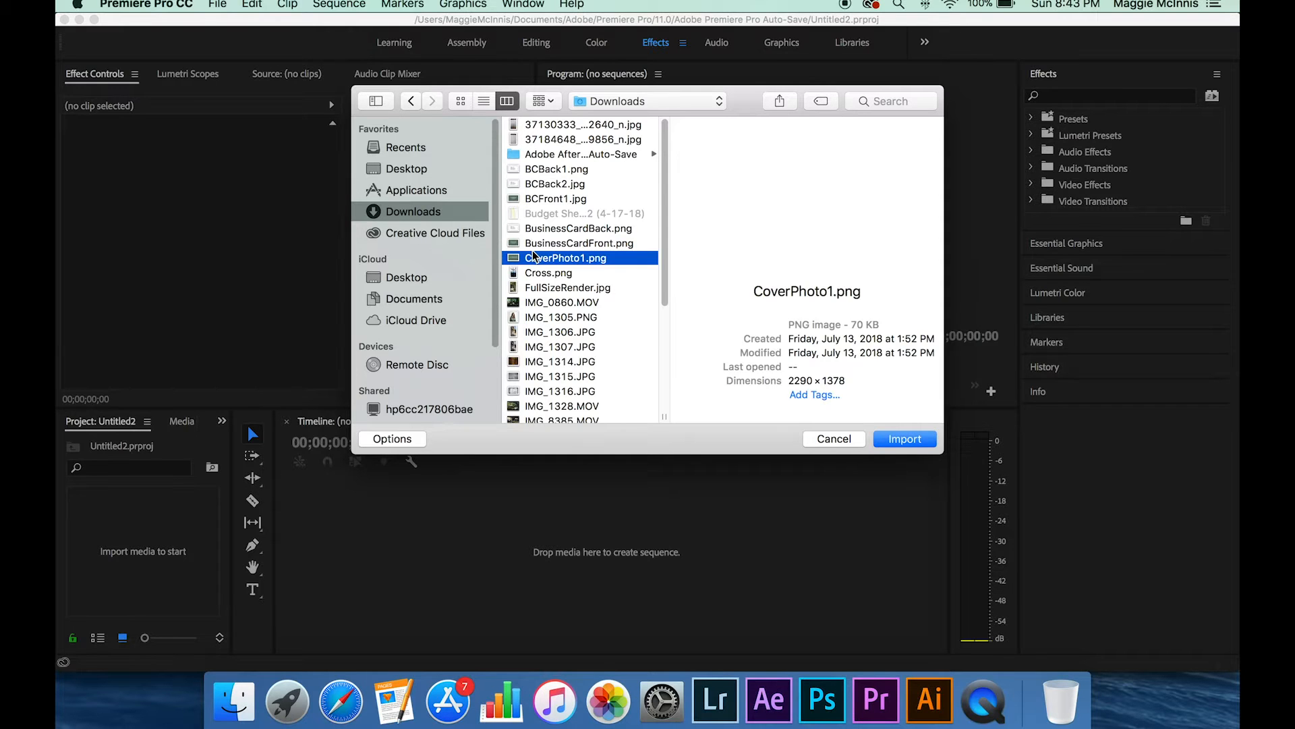
{"action": "scroll", "coordinate": [581, 303], "scroll_direction": "down", "scroll_amount": 2}
{"action": "left_click", "coordinate": [561, 353]}
{"action": "left_click", "coordinate": [911, 439]}
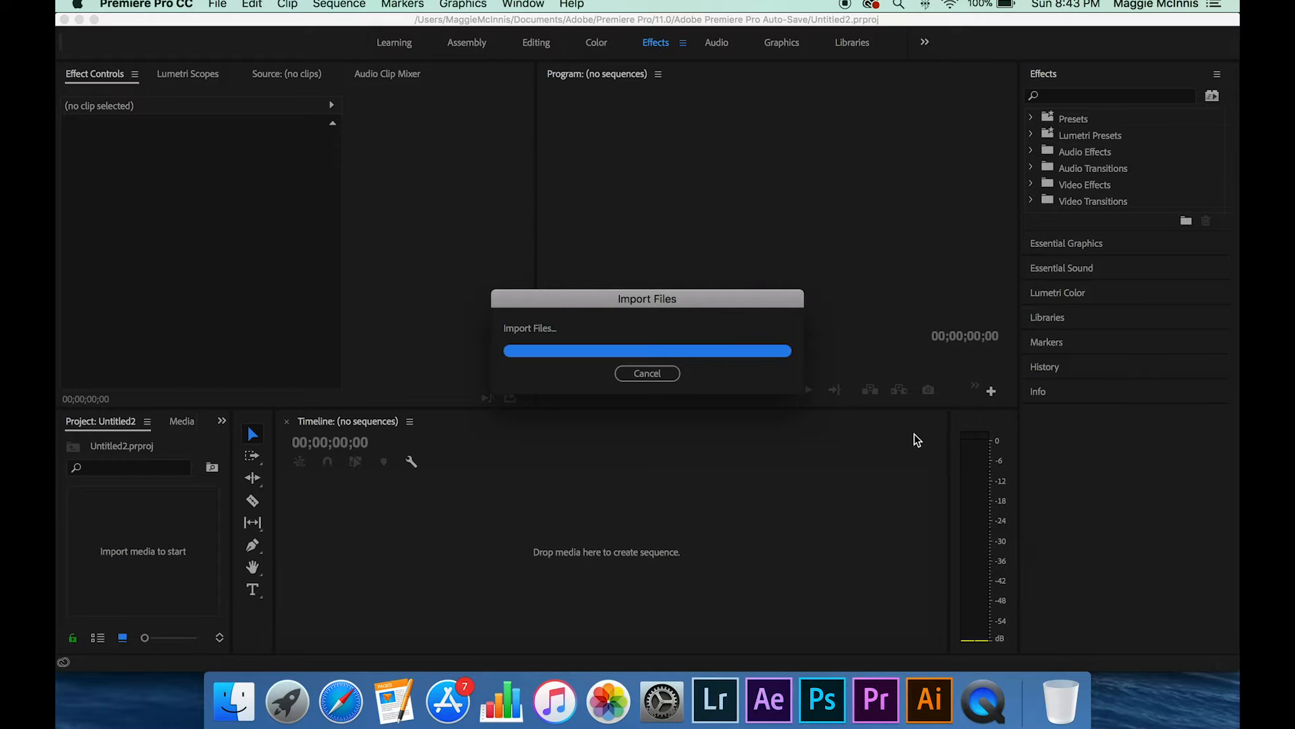
- Add trim.31E6EDE7-DA73-4411-8E31-13A21E8CD177.MOV from Finder's Downloads folder to the Premiere Pro project and create a sequence from it
{"action": "left_click", "coordinate": [246, 701]}
{"action": "left_click_drag", "start_coordinate": [601, 487], "coordinate": [214, 588]}
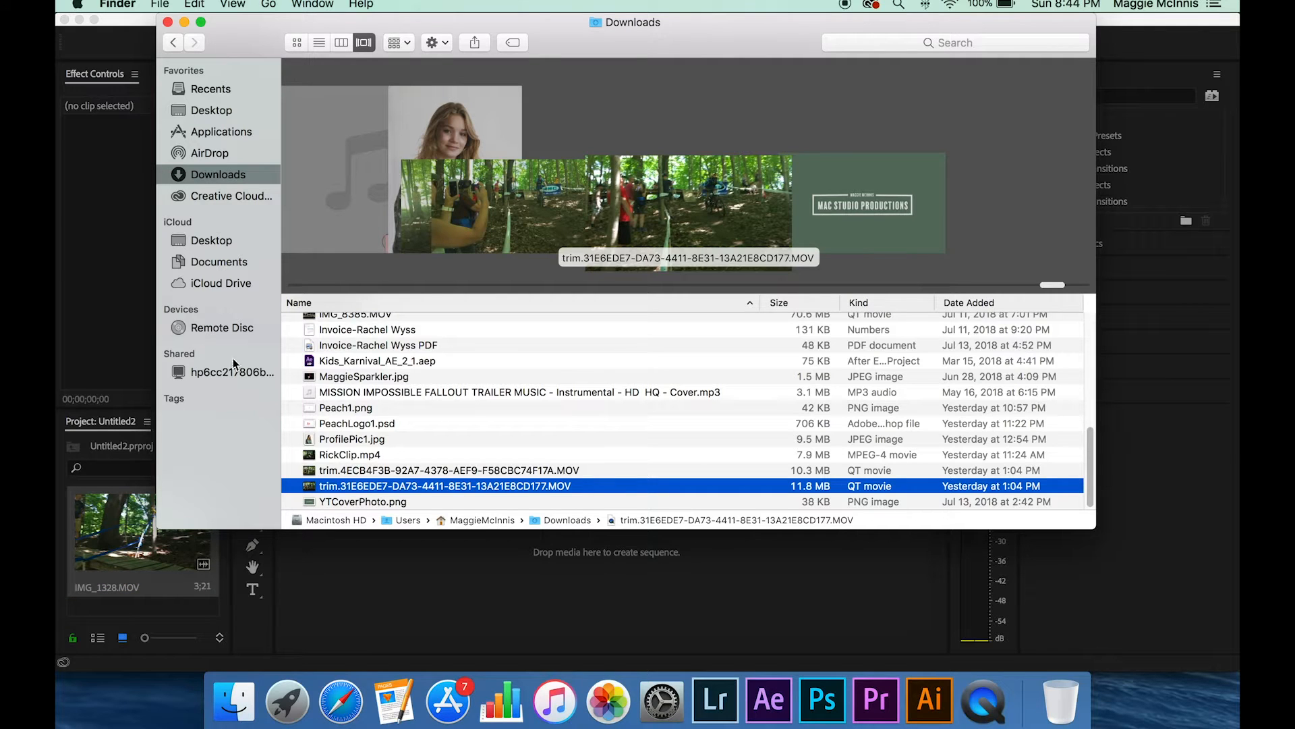
{"action": "left_click", "coordinate": [102, 171]}
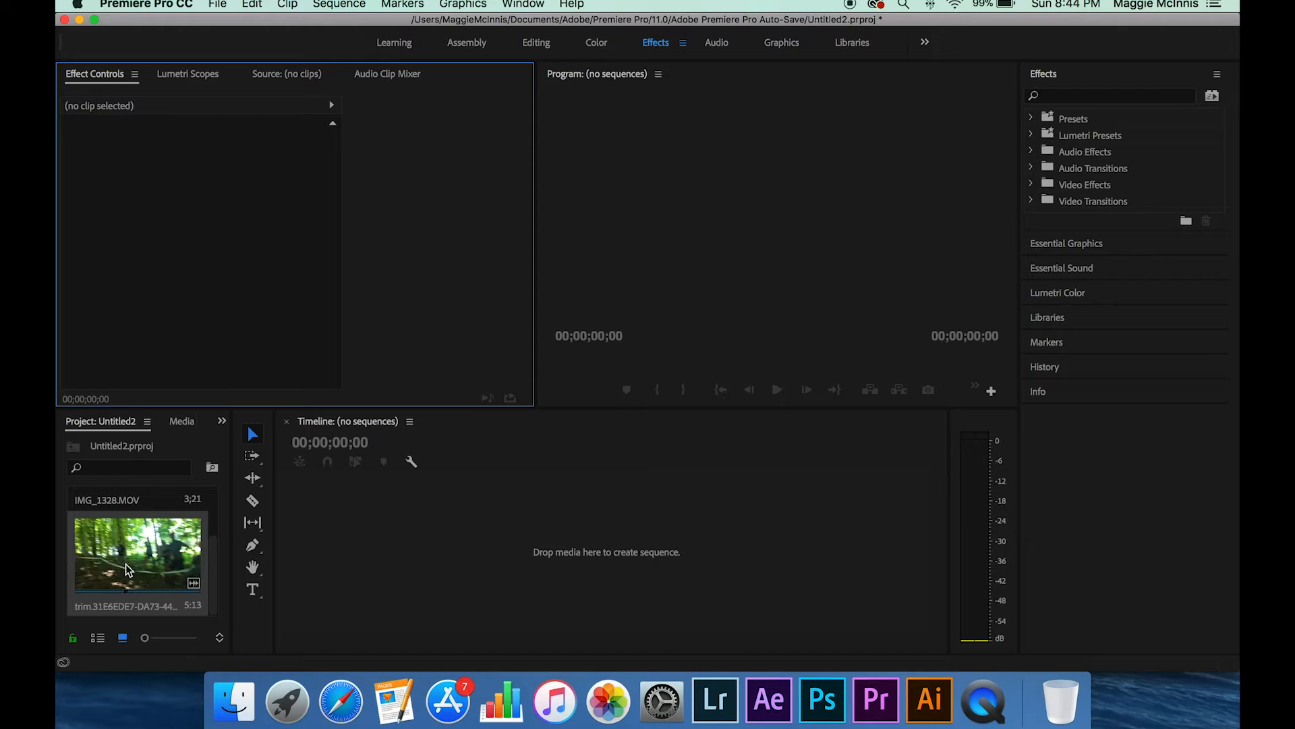
{"action": "left_click_drag", "start_coordinate": [122, 565], "coordinate": [359, 562]}
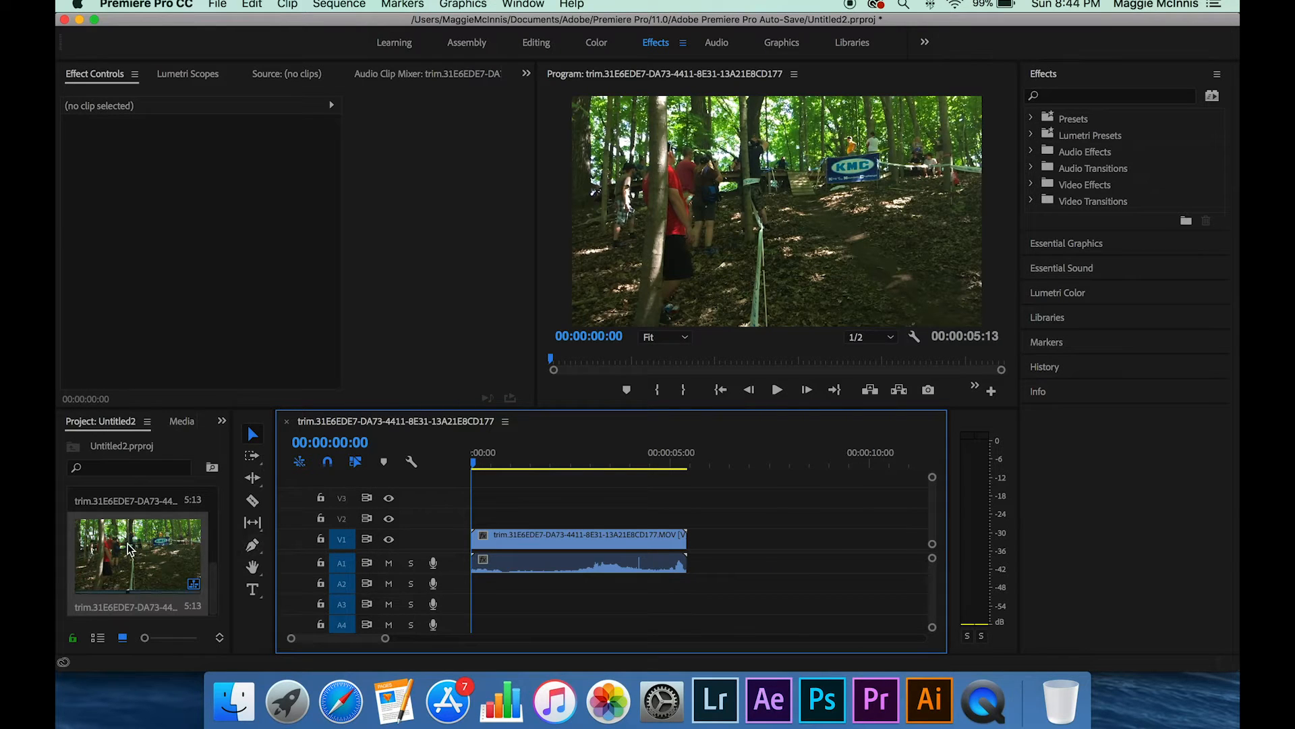
- Mark in and out points on the sequence's project thumbnail, enclosing a range of about 24 frames
{"action": "left_click", "coordinate": [103, 562]}
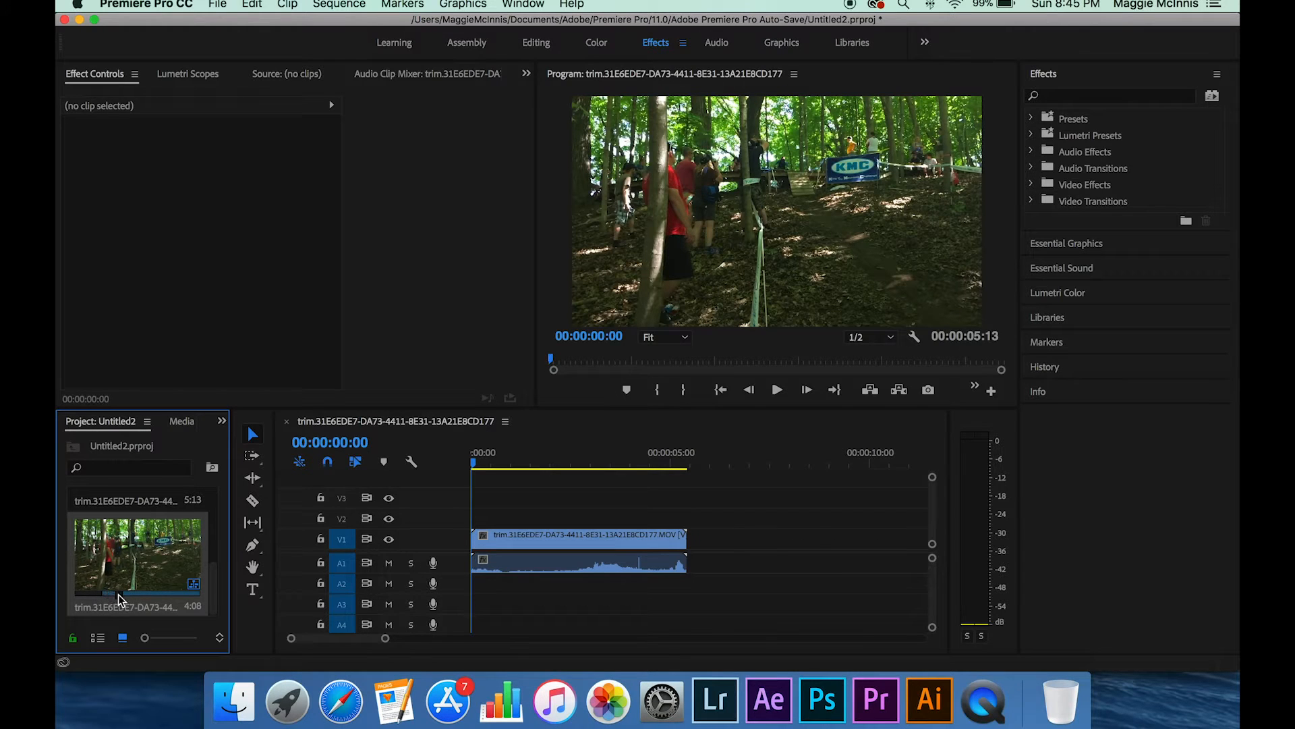
{"action": "key", "text": "o"}
{"action": "left_click", "coordinate": [146, 571]}
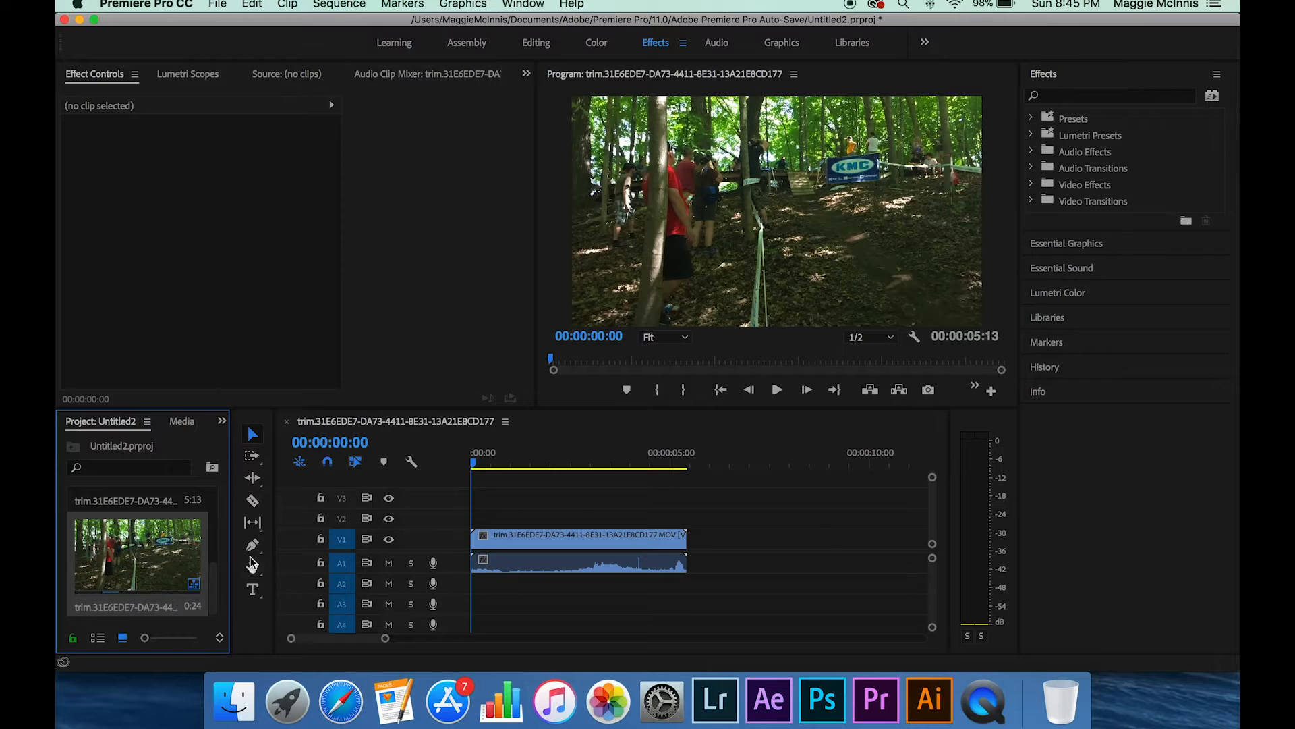
- Split the timeline clip at 00:00:00:29 with the Razor tool
{"action": "left_click", "coordinate": [253, 503]}
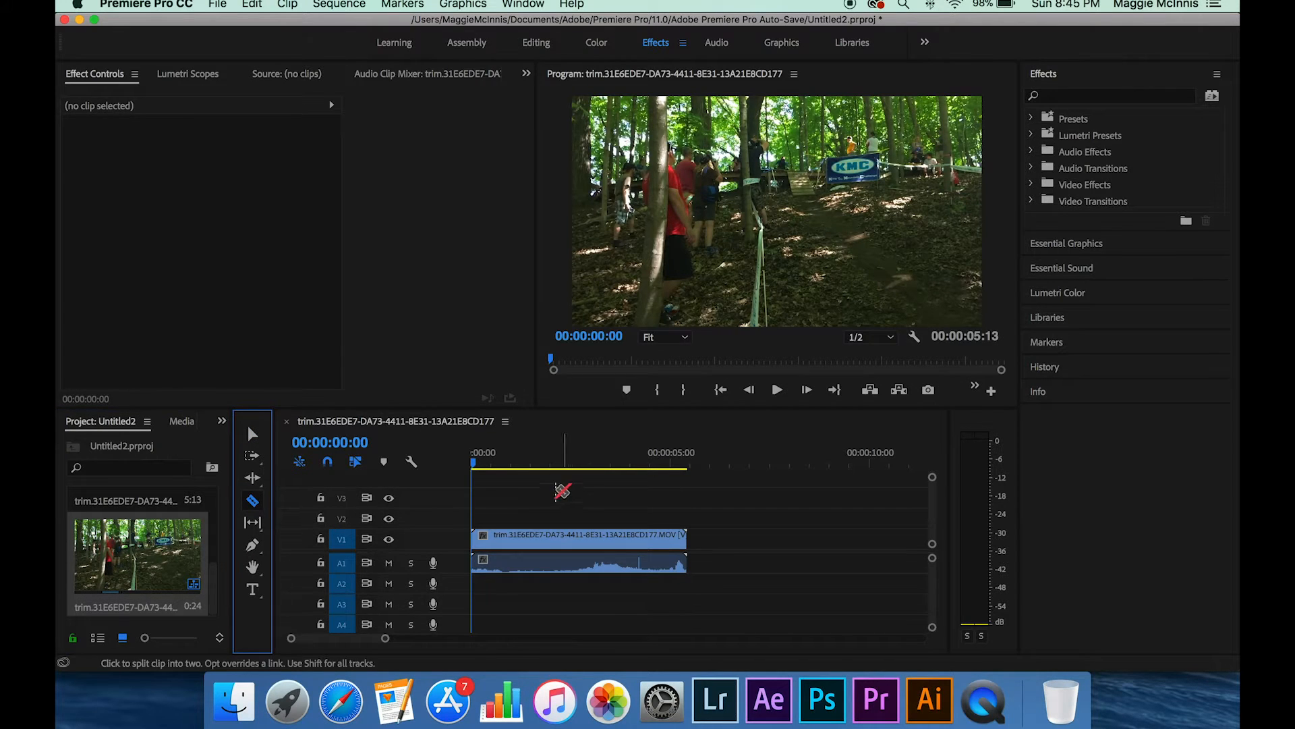
{"action": "left_click_drag", "start_coordinate": [473, 463], "coordinate": [510, 466]}
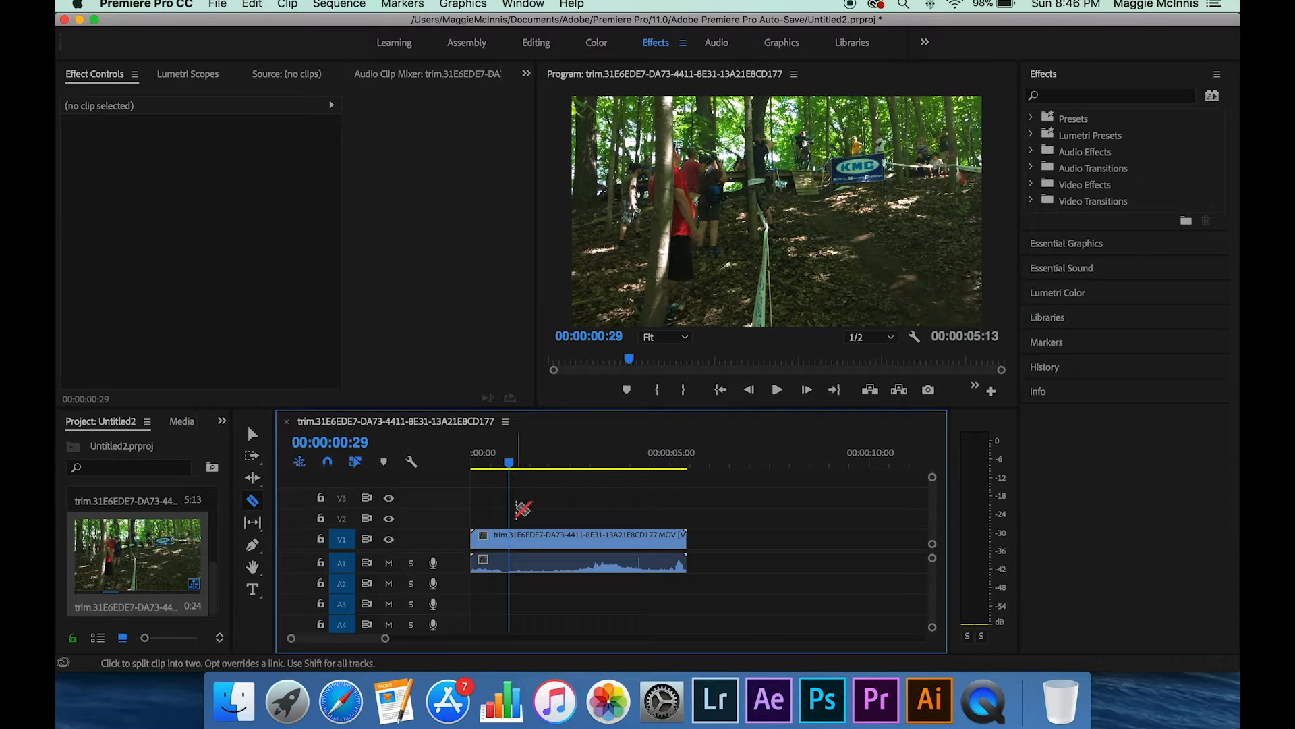
{"action": "left_click", "coordinate": [515, 538]}
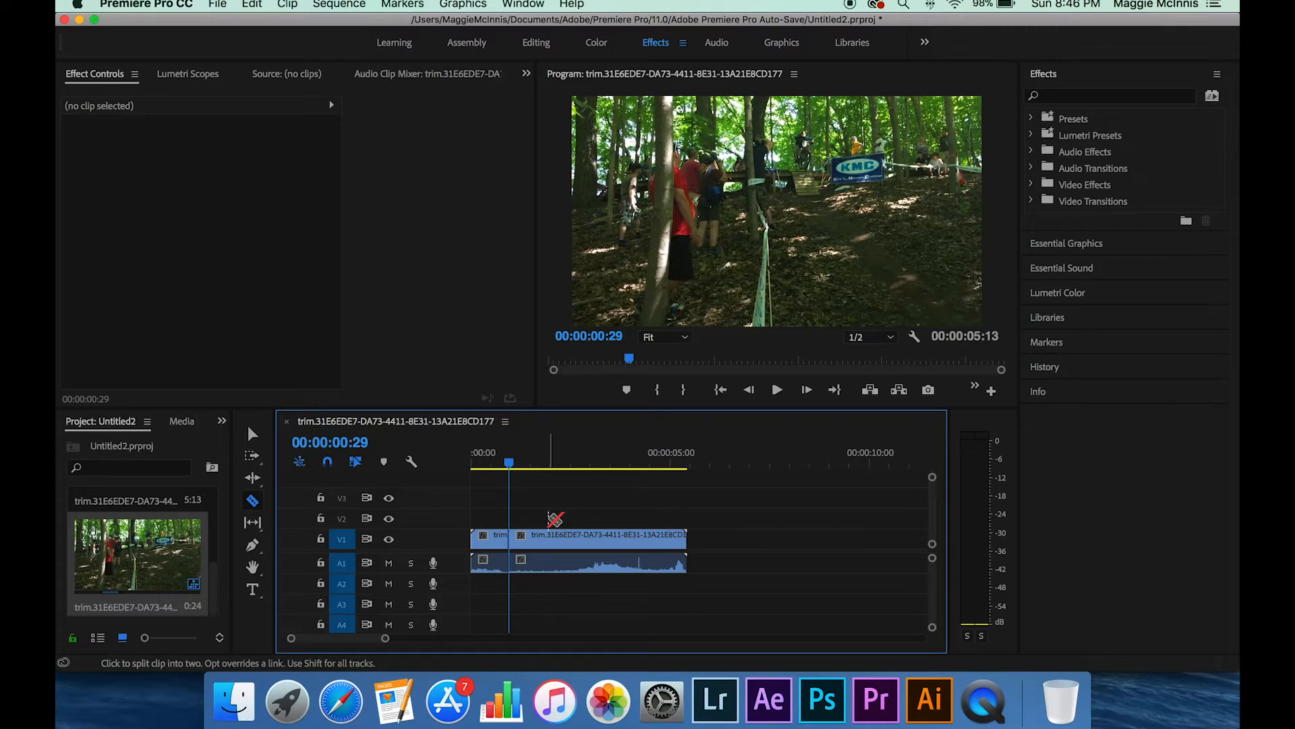
- Try deleting the short clip segment before the cut at 00:00:00:29, and undo the deletion
{"action": "left_click", "coordinate": [251, 432]}
{"action": "left_click", "coordinate": [500, 539]}
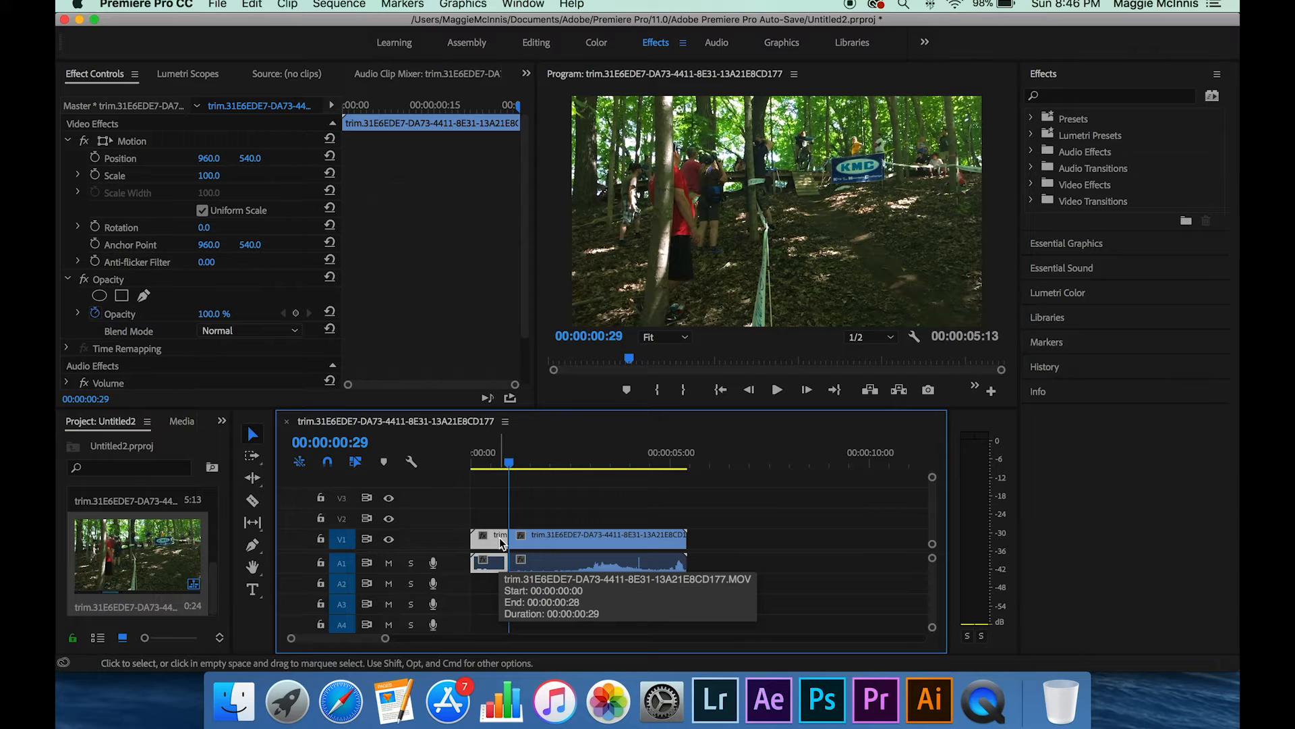
{"action": "key", "text": "Delete"}
{"action": "key", "text": "super+z"}
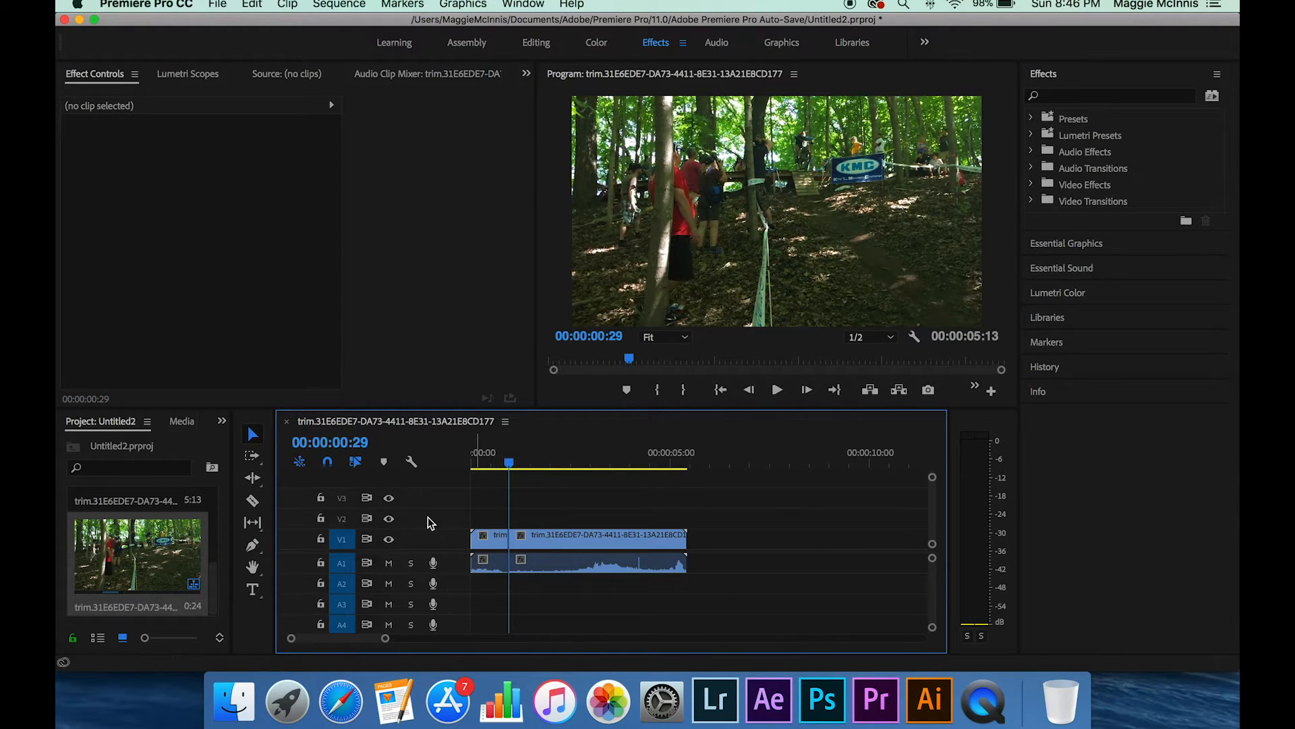
- Delete the short first clip segment, from the sequence start to the cut at 00:00:00:29
{"action": "left_click", "coordinate": [253, 500]}
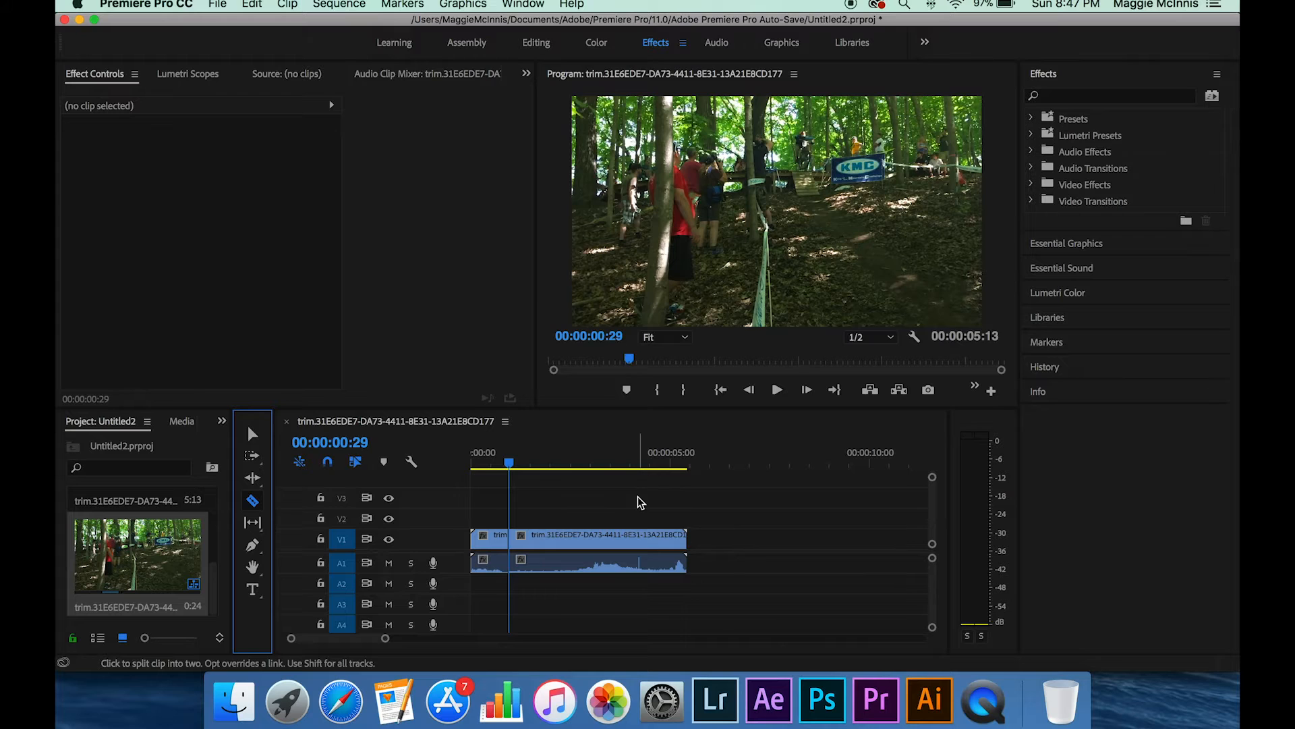
{"action": "key", "text": "v"}
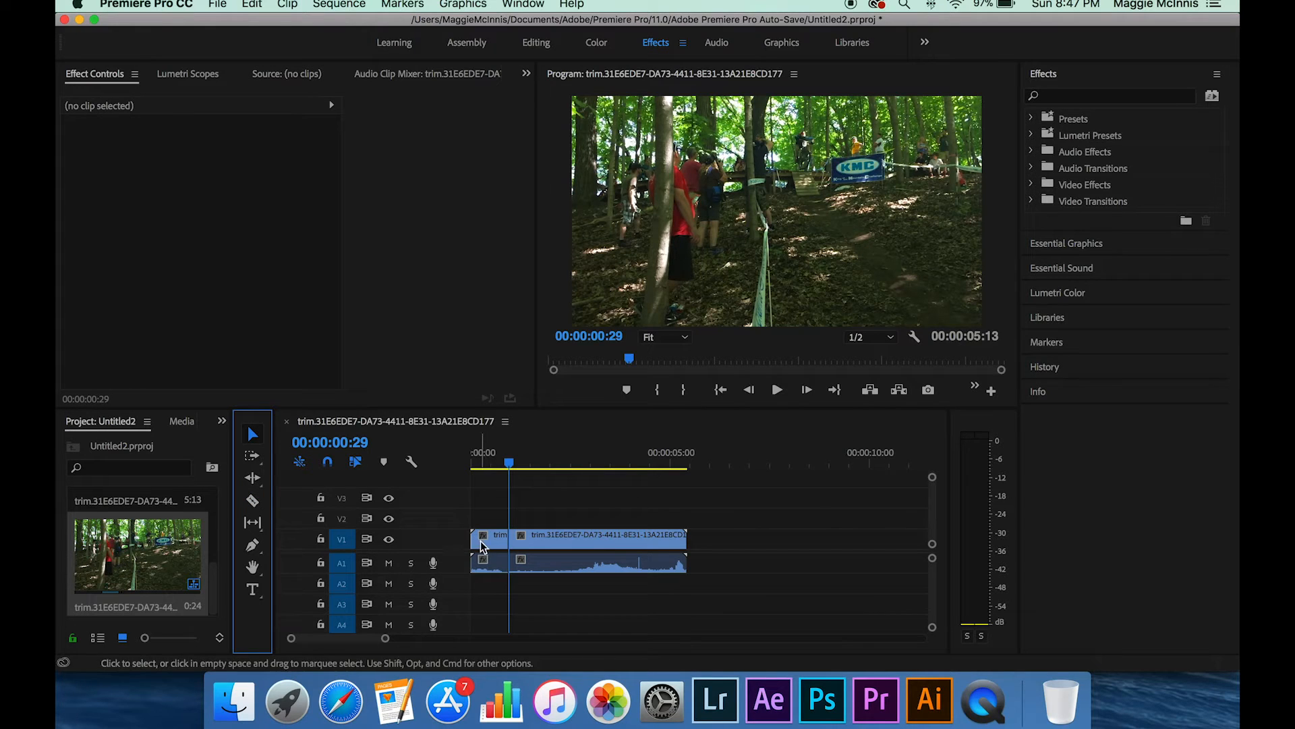
{"action": "left_click", "coordinate": [491, 540]}
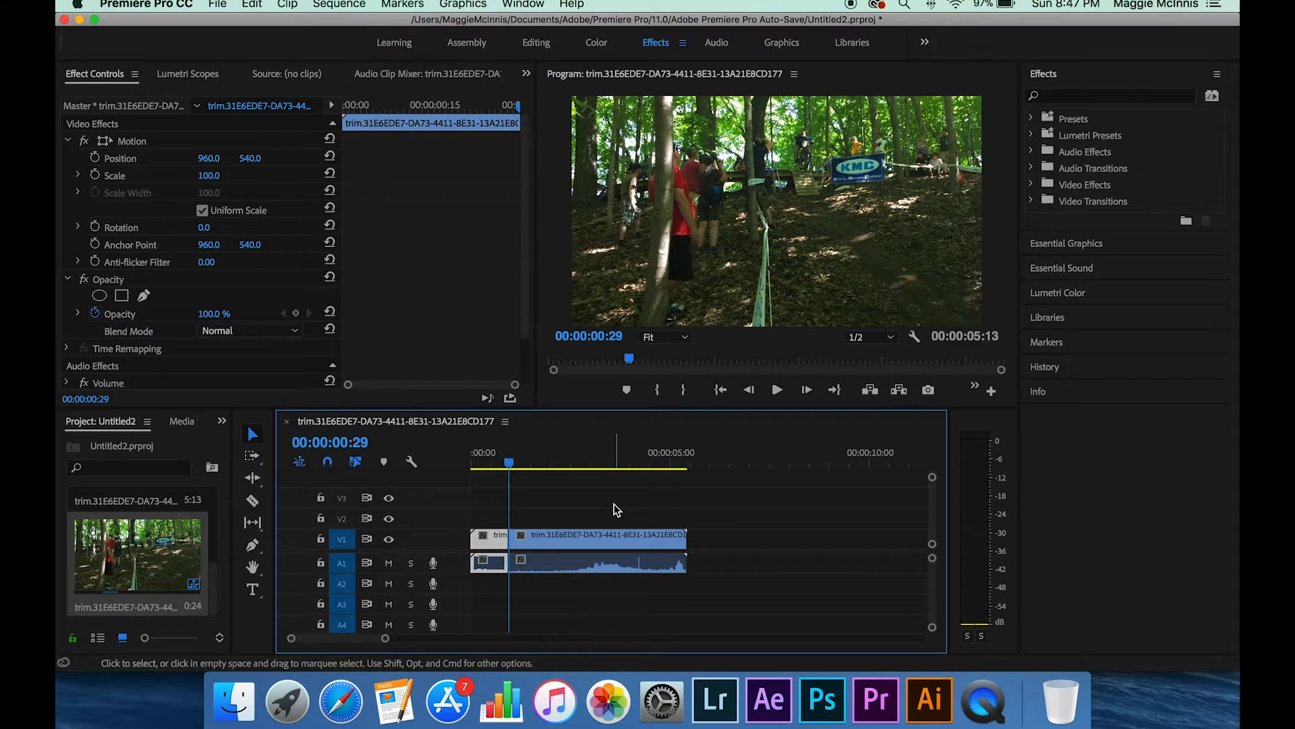
{"action": "key", "text": "c"}
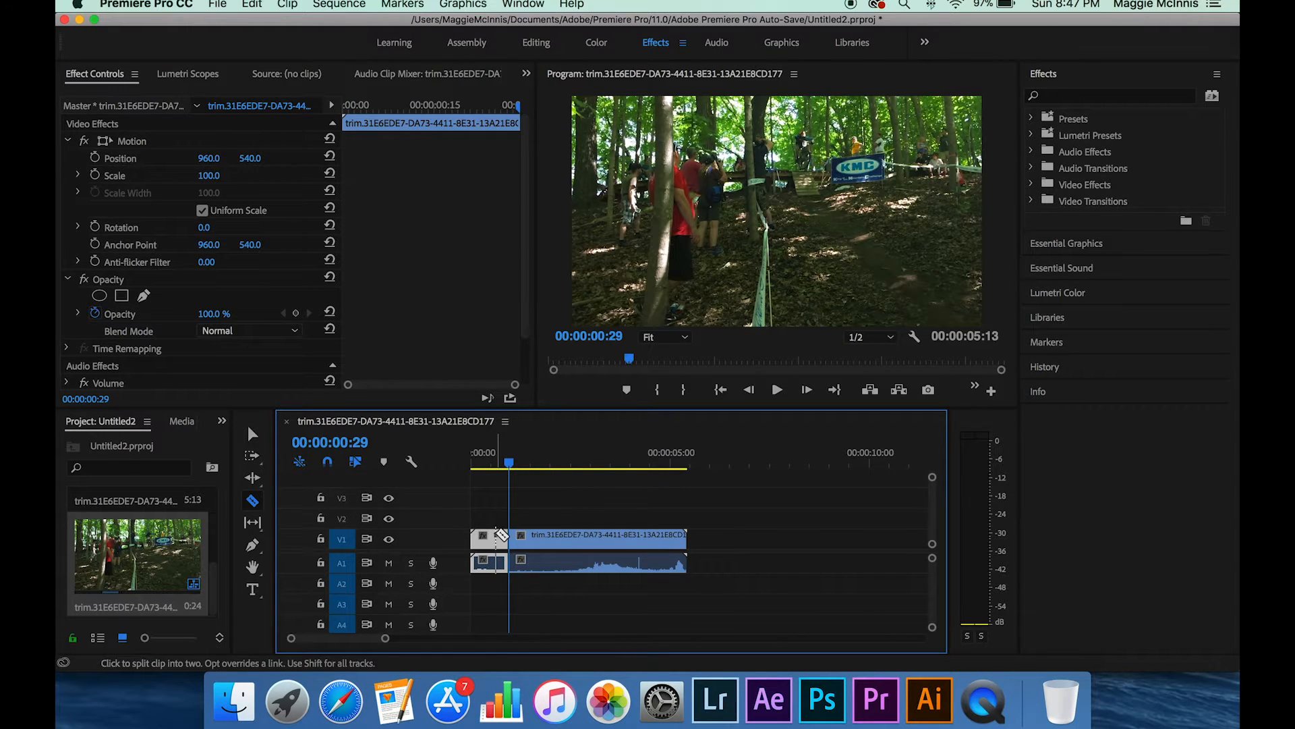
{"action": "key", "text": "v"}
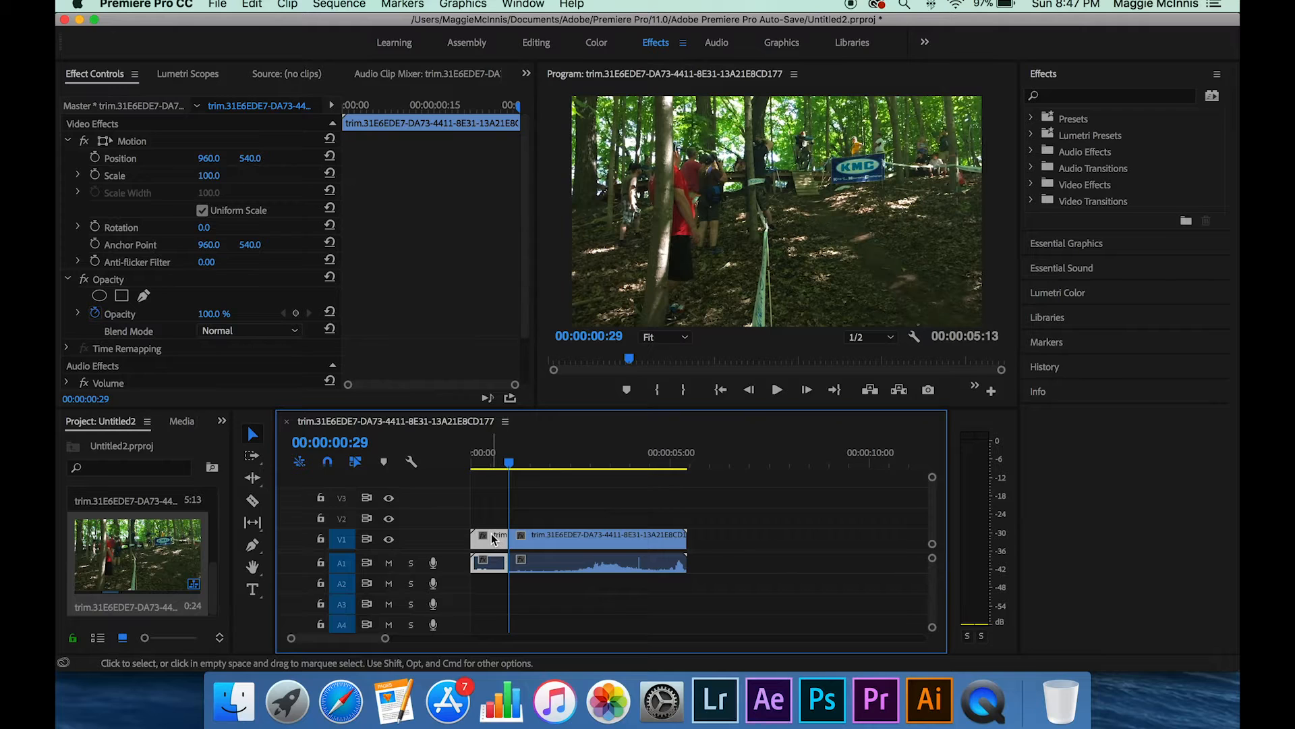
{"action": "scroll", "coordinate": [492, 539], "scroll_direction": "right", "scroll_amount": 1}
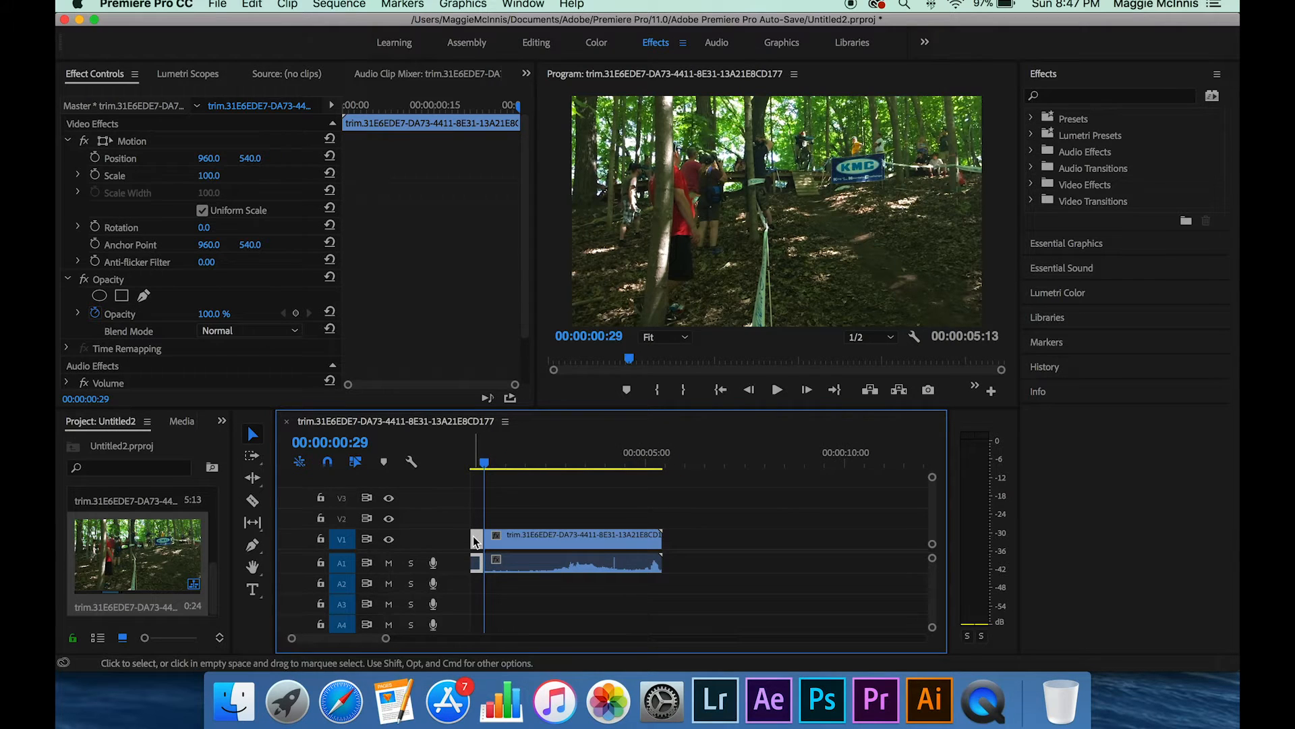
{"action": "scroll", "coordinate": [477, 540], "scroll_direction": "left", "scroll_amount": 1}
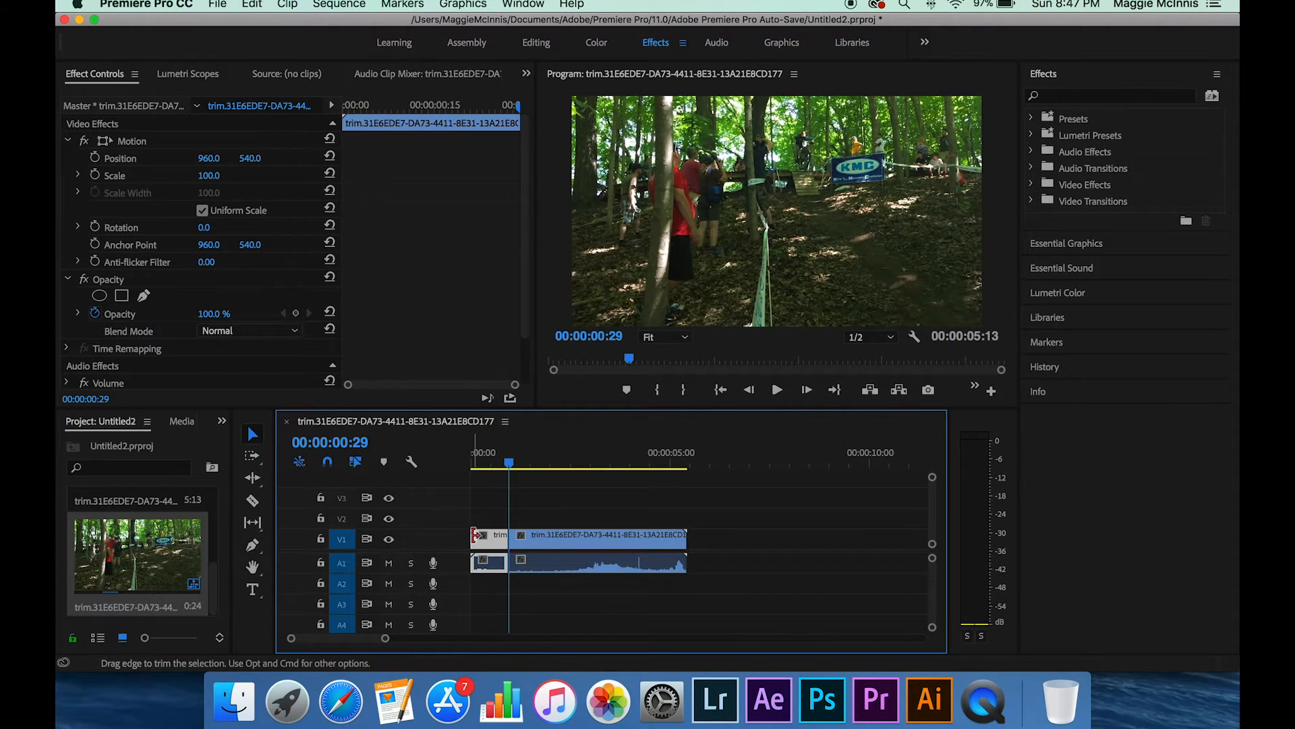
{"action": "key", "text": "Delete"}
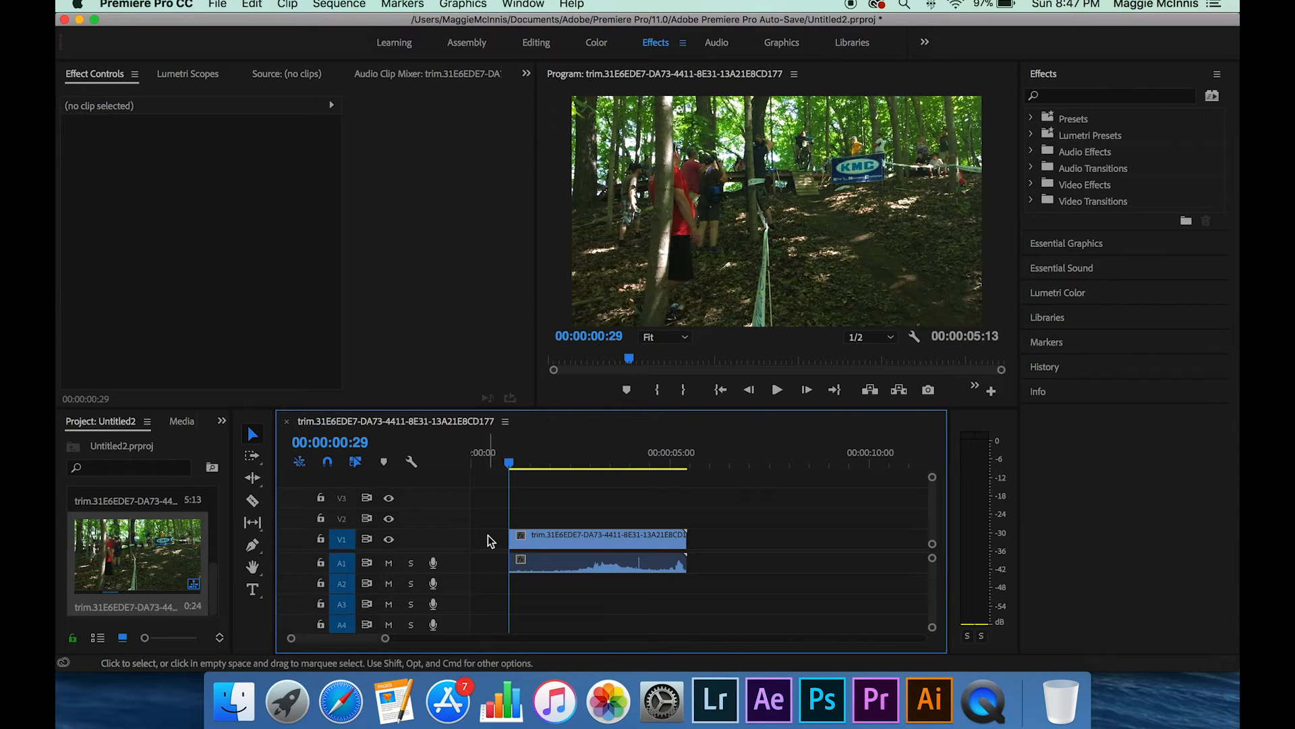
- Move the remaining clip to the very start of the sequence, with its video on track V2
{"action": "left_click_drag", "start_coordinate": [554, 542], "coordinate": [521, 542]}
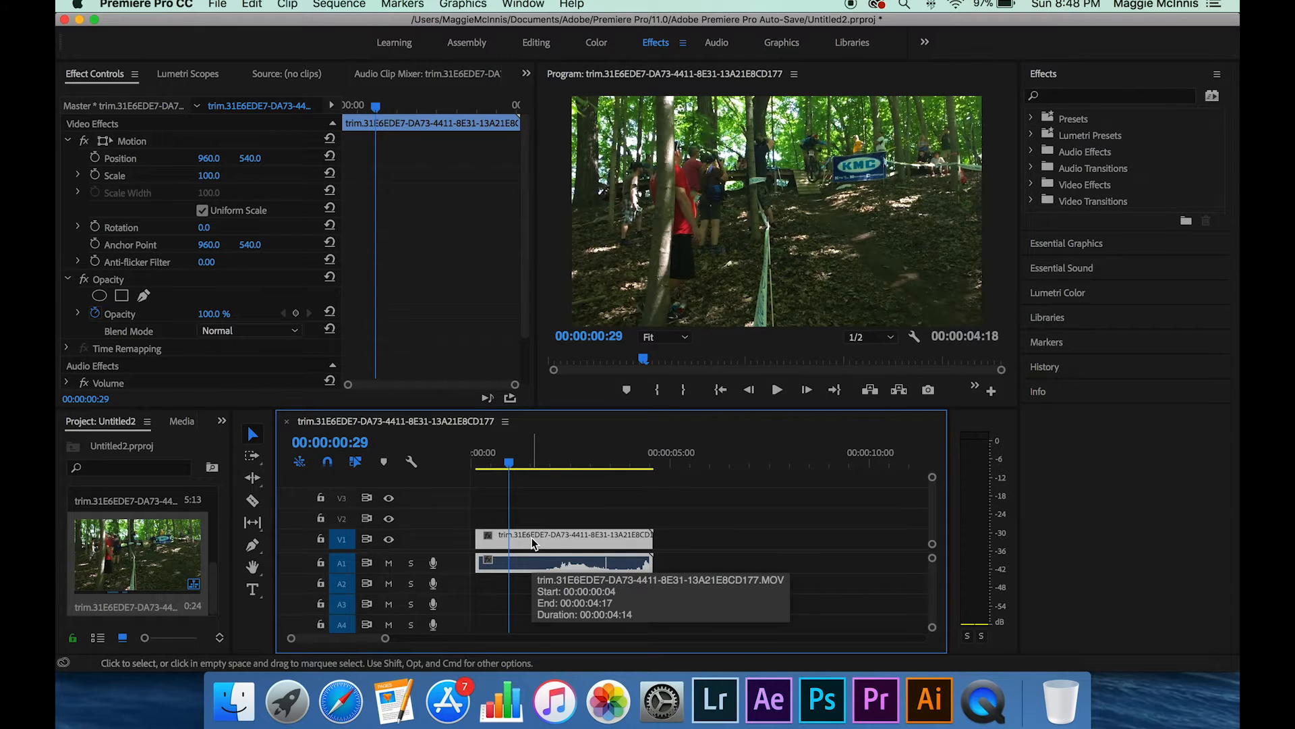
{"action": "left_click_drag", "start_coordinate": [534, 536], "coordinate": [423, 527]}
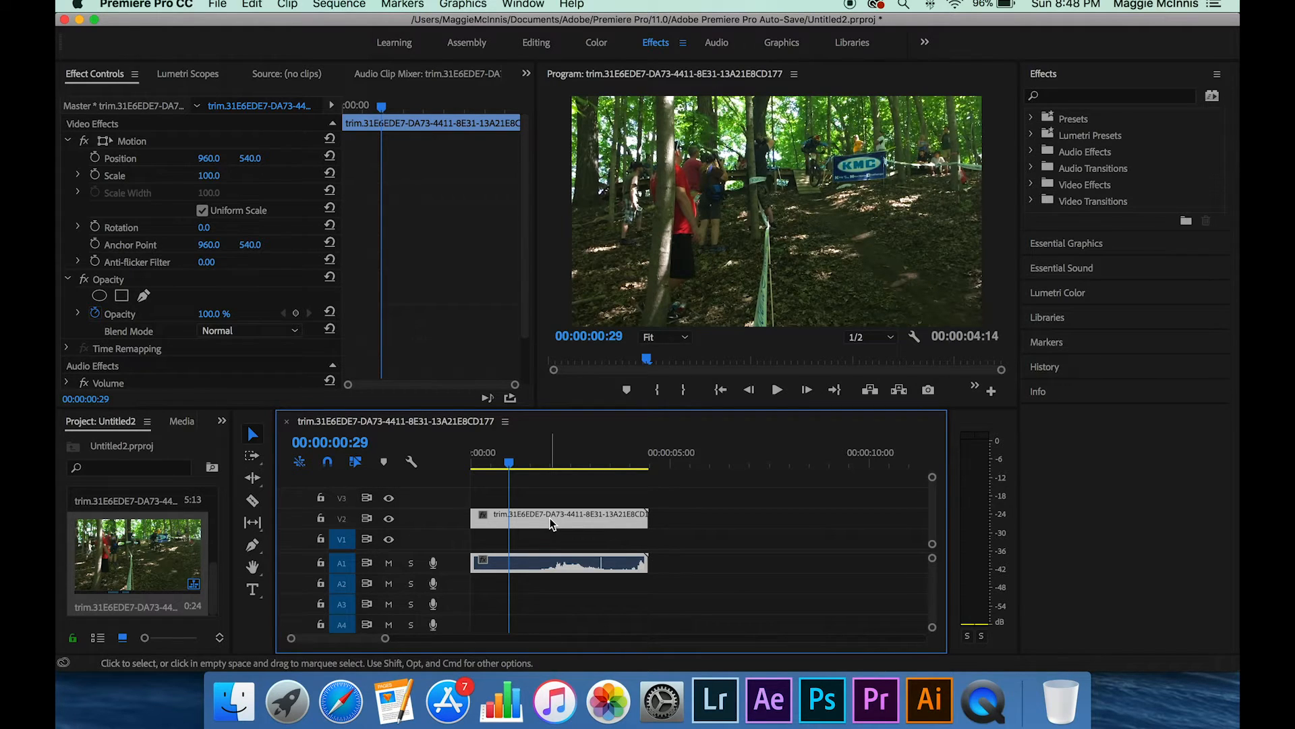
- Mute and unmute audio track A1, and hide the output of video track V2
{"action": "left_click", "coordinate": [391, 564]}
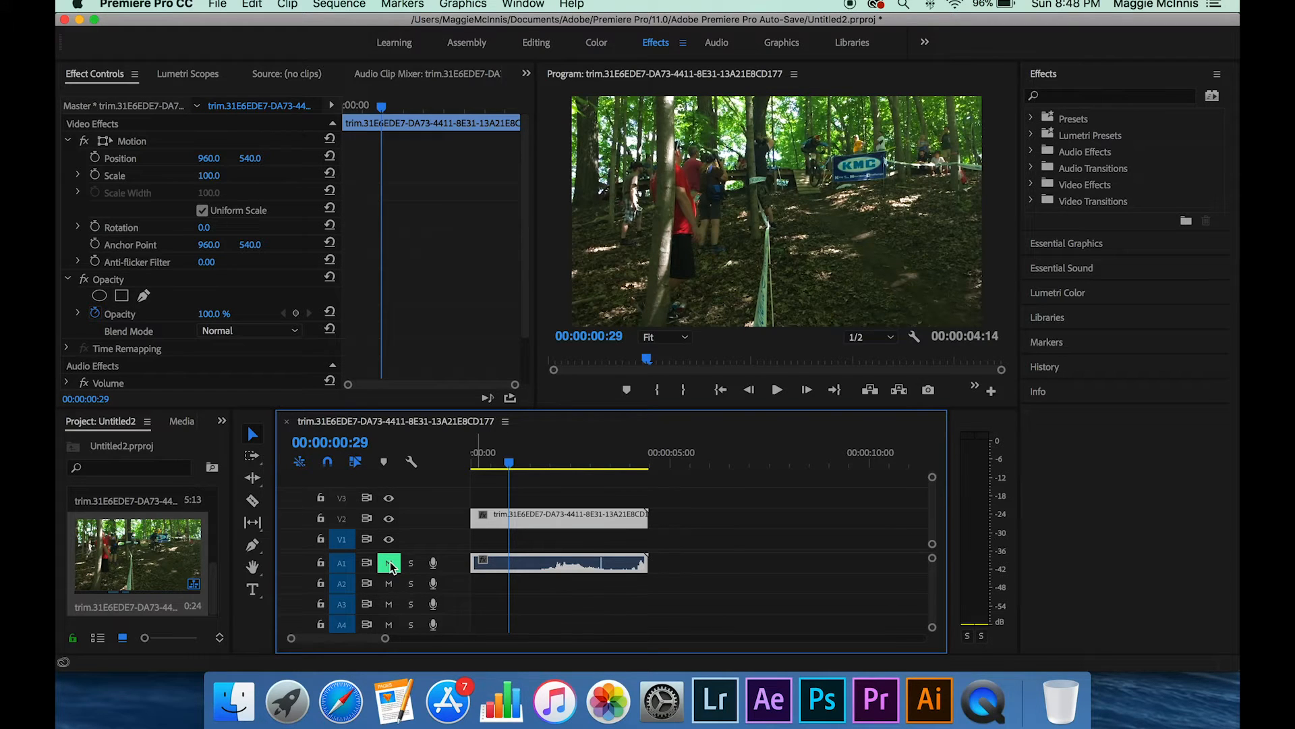
{"action": "left_click", "coordinate": [390, 564]}
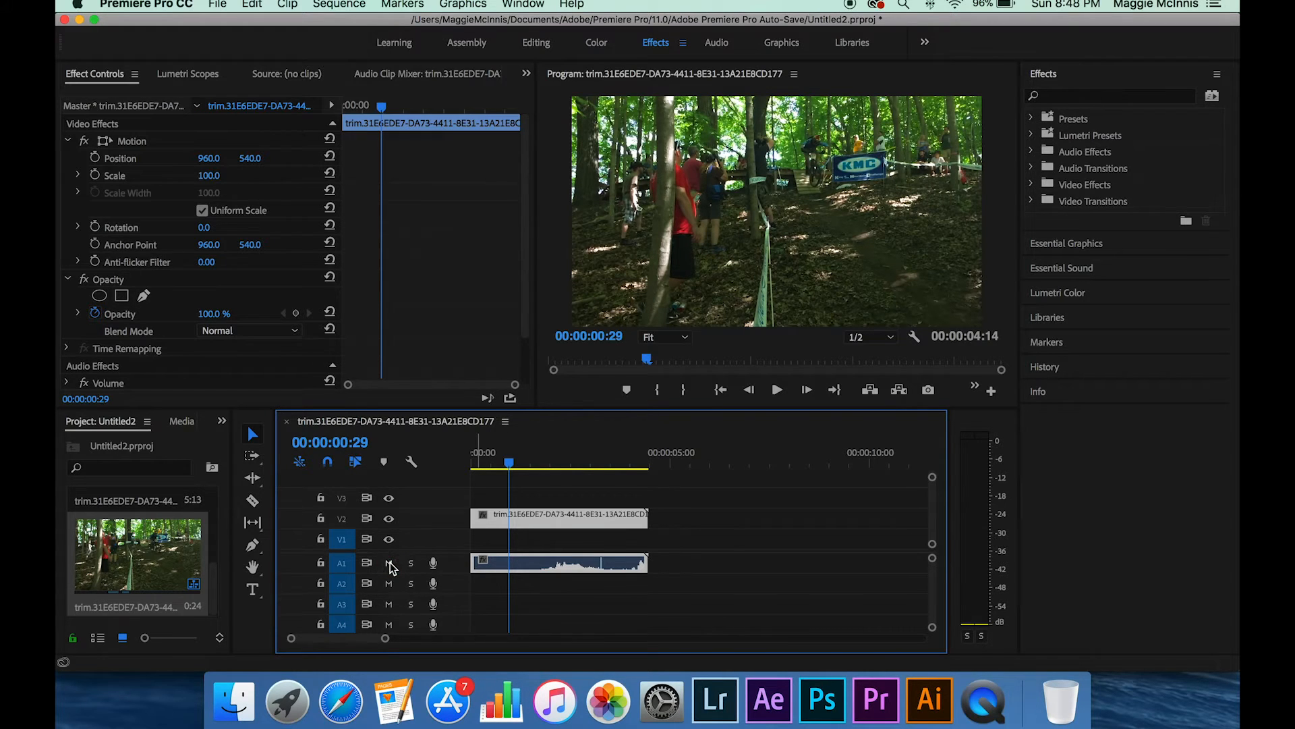
{"action": "left_click", "coordinate": [390, 519]}
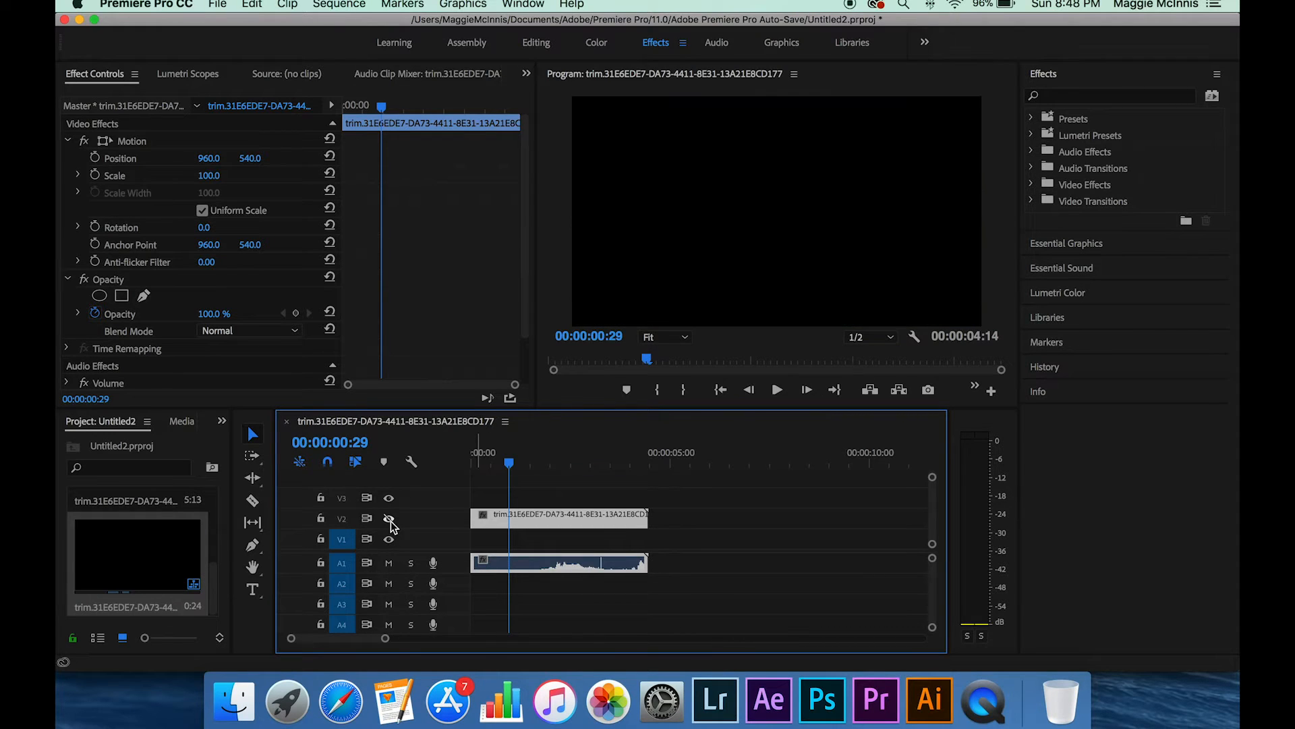
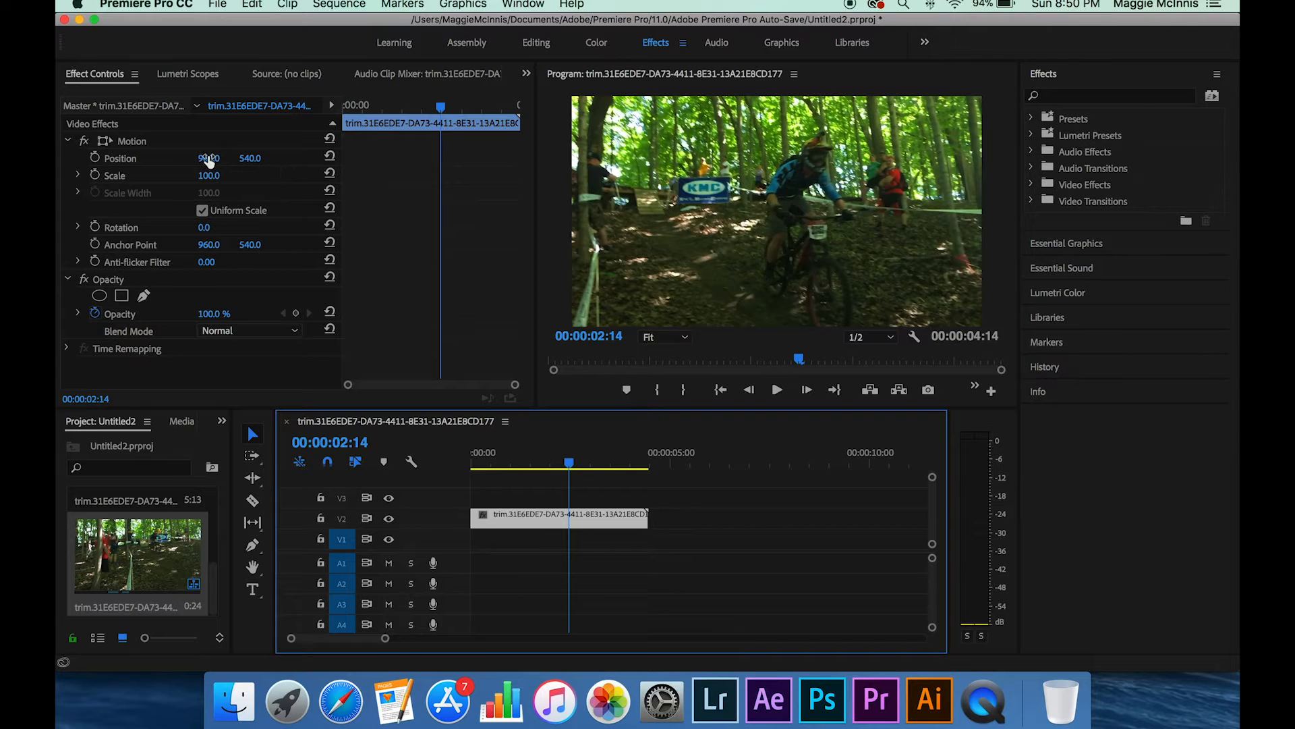
- Try shifting the clip upward with its vertical Position value, and undo the change
{"action": "left_click", "coordinate": [209, 159]}
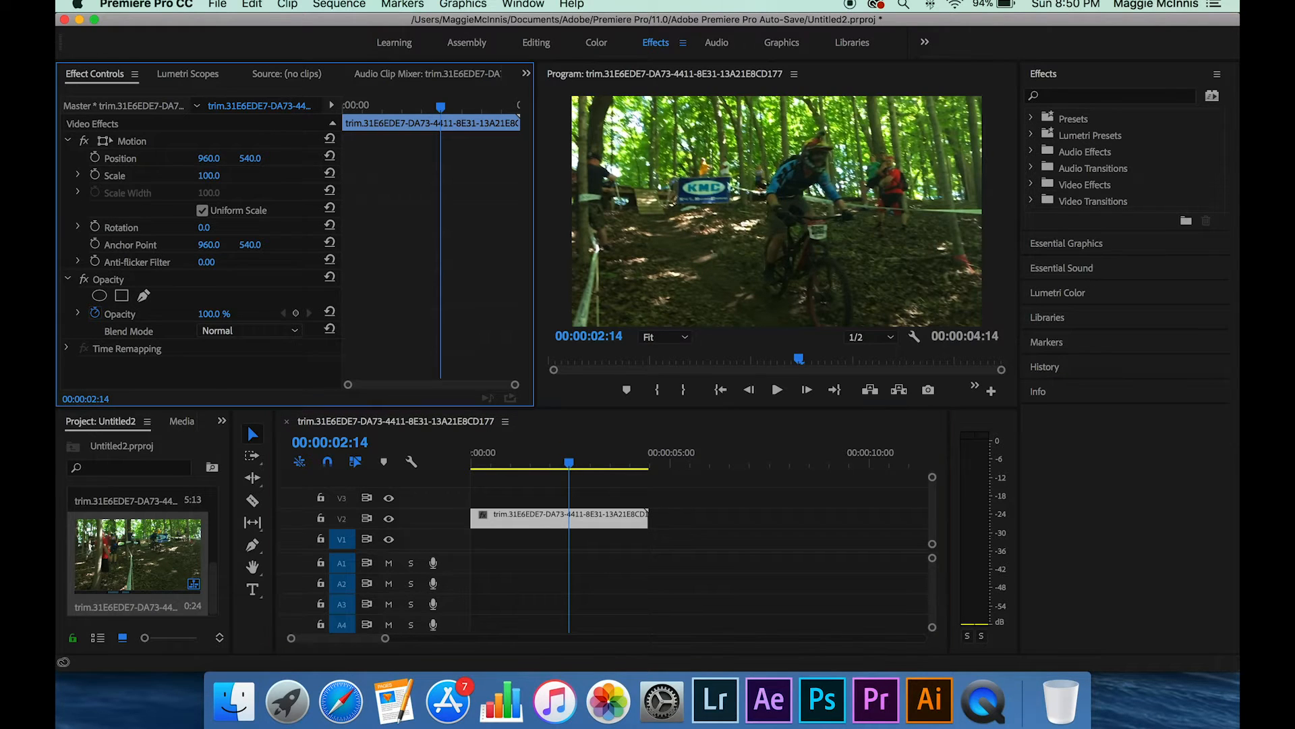
{"action": "mouse_move", "coordinate": [209, 159]}
{"action": "left_mouse_down"}
{"action": "mouse_move", "coordinate": [260, 159]}
{"action": "mouse_move", "coordinate": [74, 159]}
{"action": "mouse_move", "coordinate": [208, 159]}
{"action": "left_mouse_up"}
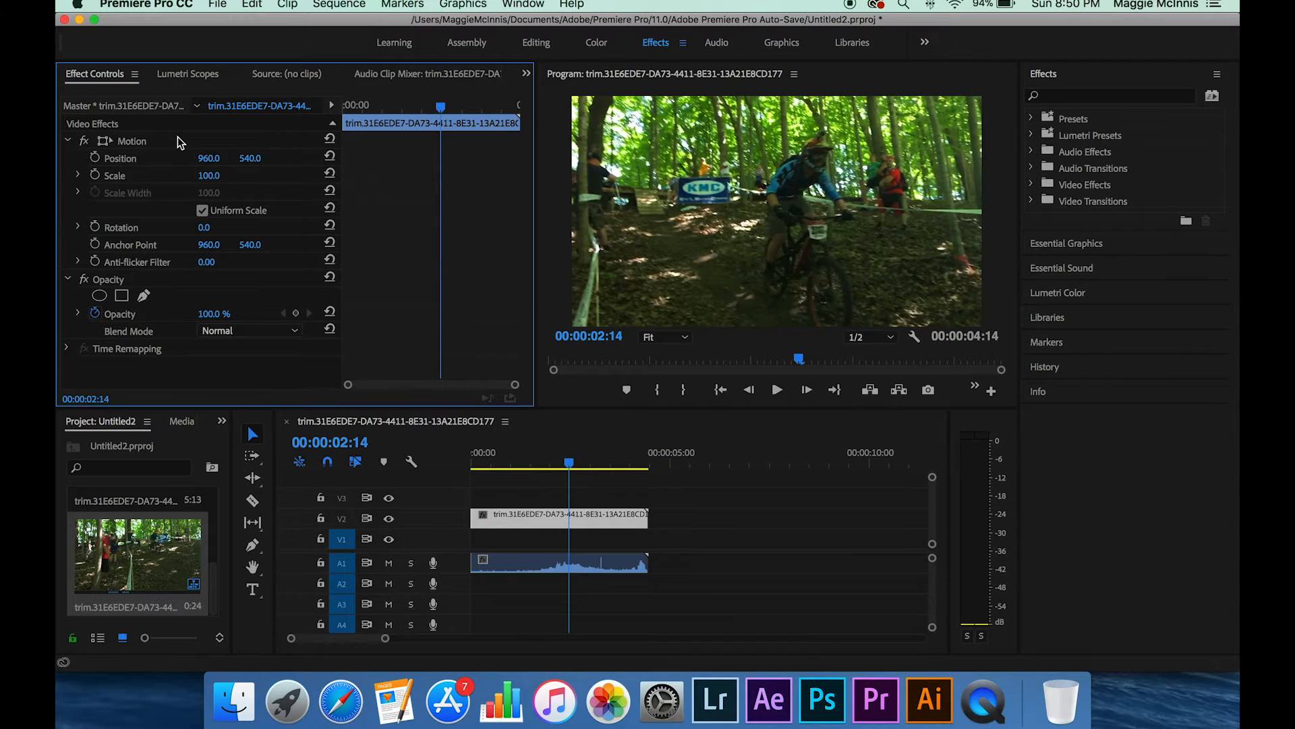
{"action": "mouse_move", "coordinate": [245, 166]}
{"action": "left_mouse_down"}
{"action": "mouse_move", "coordinate": [231, 166]}
{"action": "mouse_move", "coordinate": [255, 158]}
{"action": "left_mouse_up"}
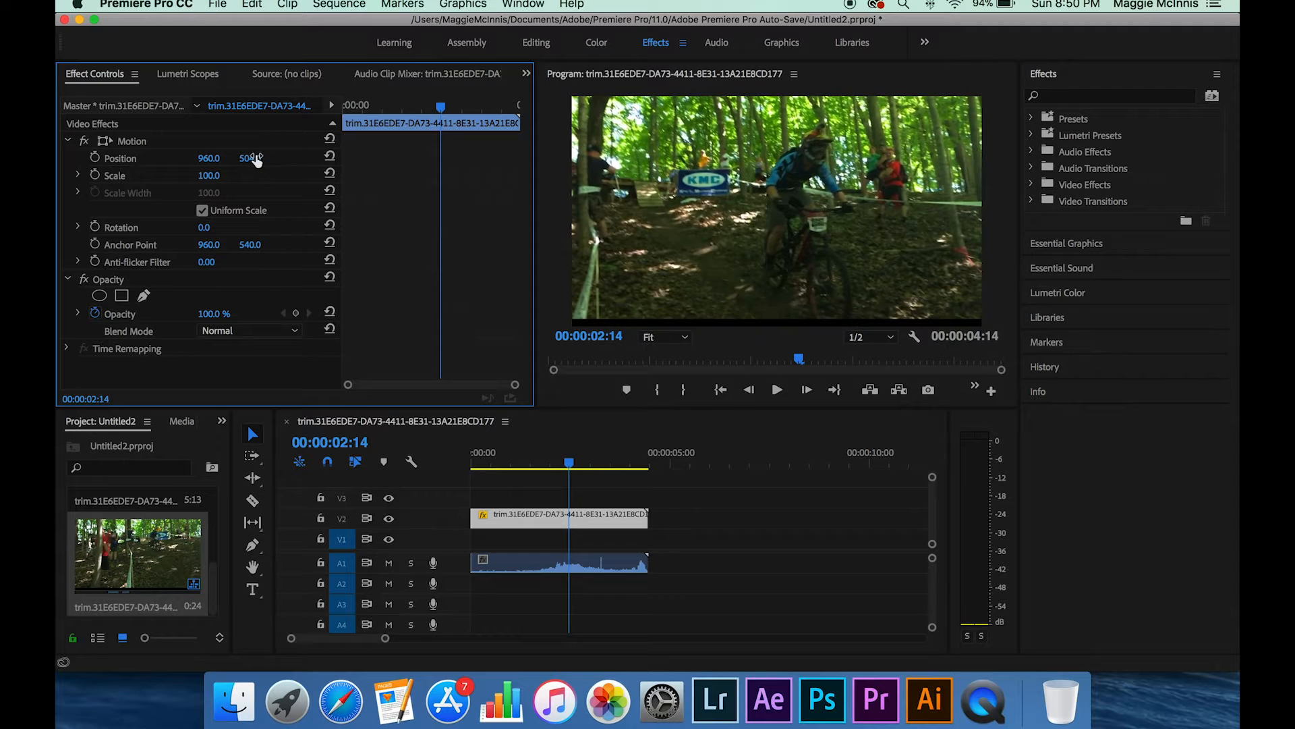
{"action": "key", "text": "super+z"}
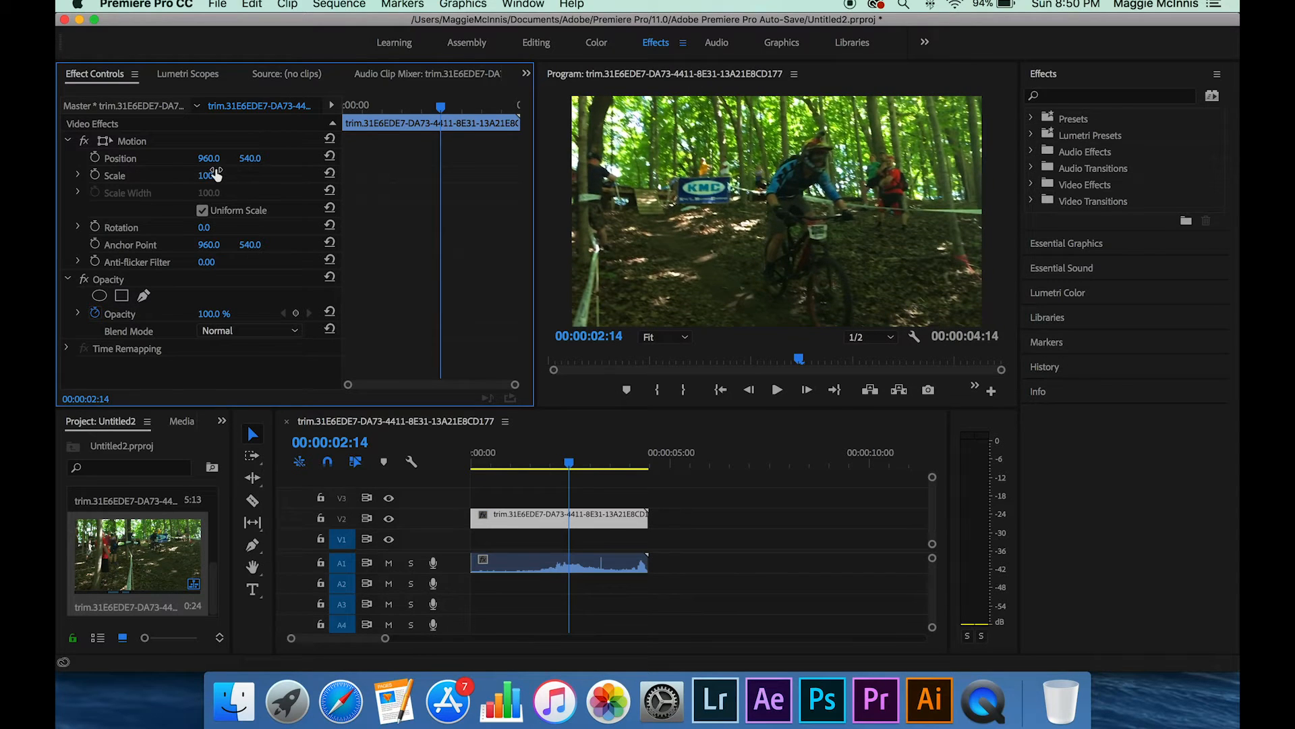
- Try reducing the clip's Scale and rotating it to 41°, undoing each change
{"action": "left_click_drag", "start_coordinate": [213, 175], "coordinate": [170, 176]}
{"action": "key", "text": "super+z"}
{"action": "left_click_drag", "start_coordinate": [204, 228], "coordinate": [226, 228]}
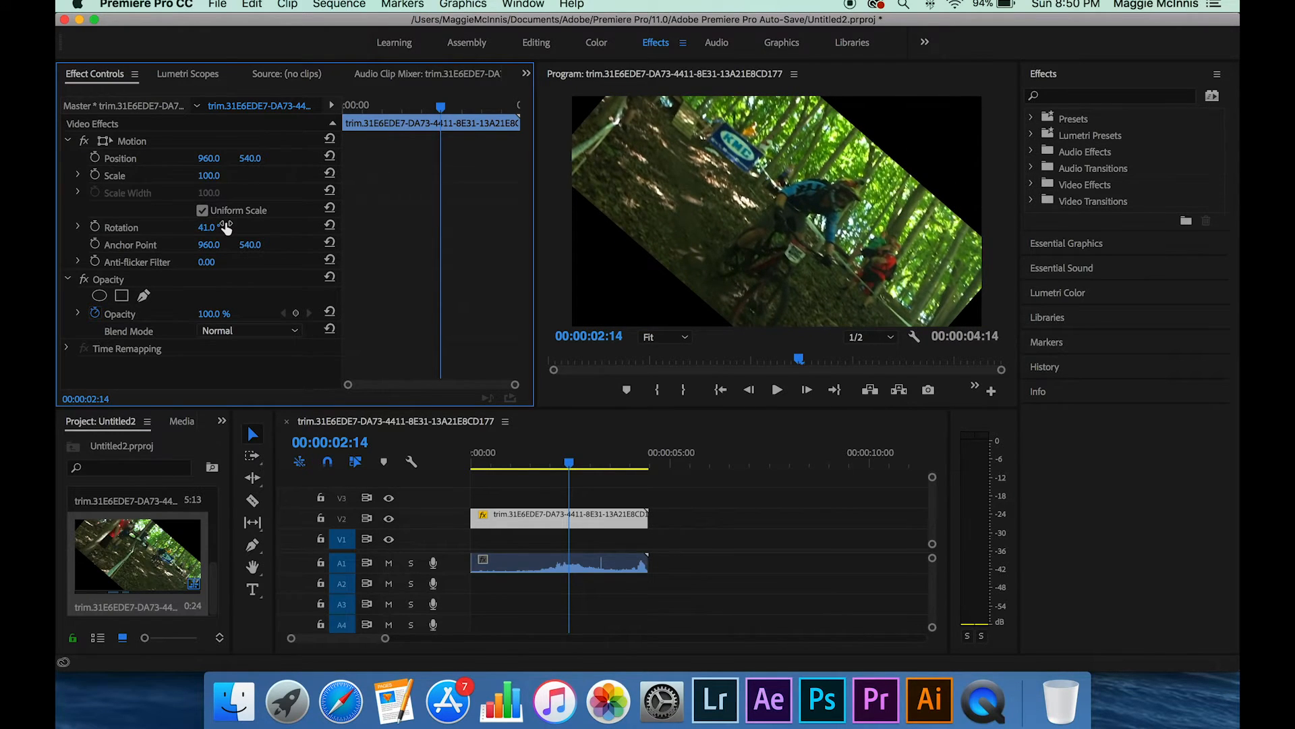
{"action": "key", "text": "super+z"}
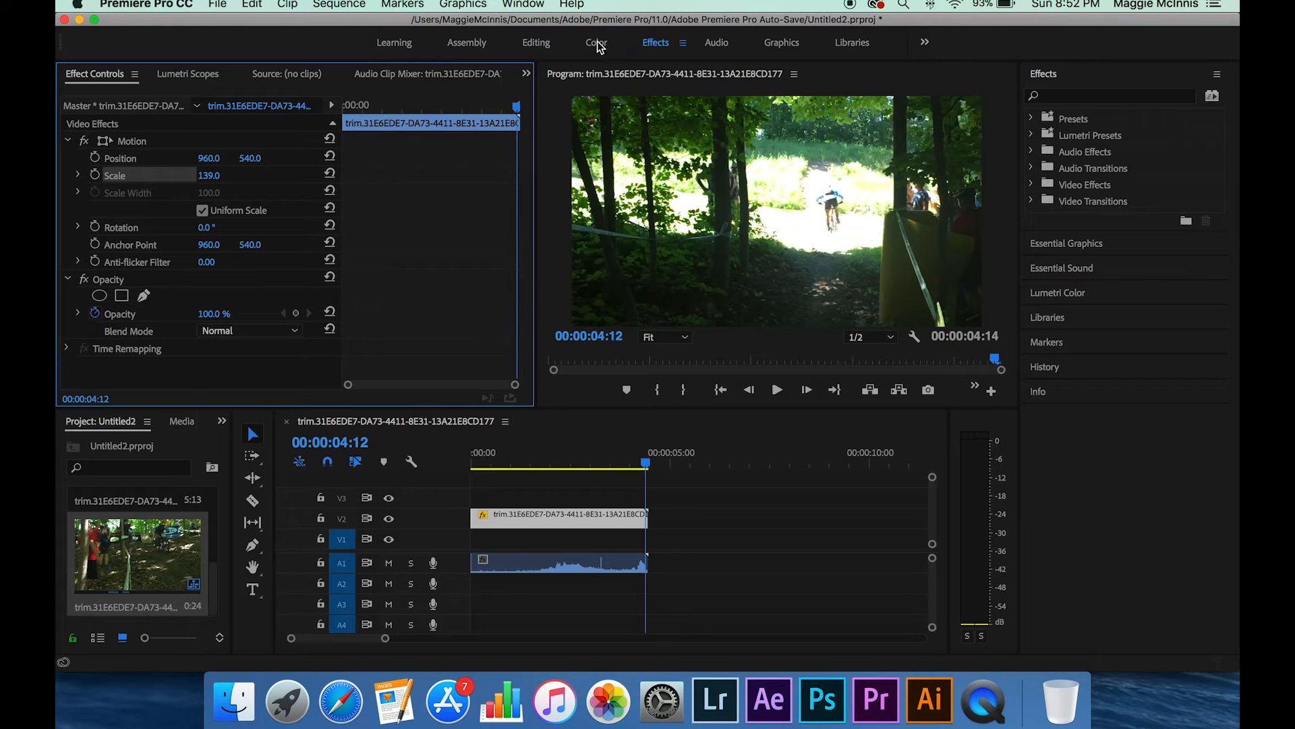
- Look through the Editing and Effects workspaces and switch to the Color workspace
{"action": "left_click", "coordinate": [475, 43]}
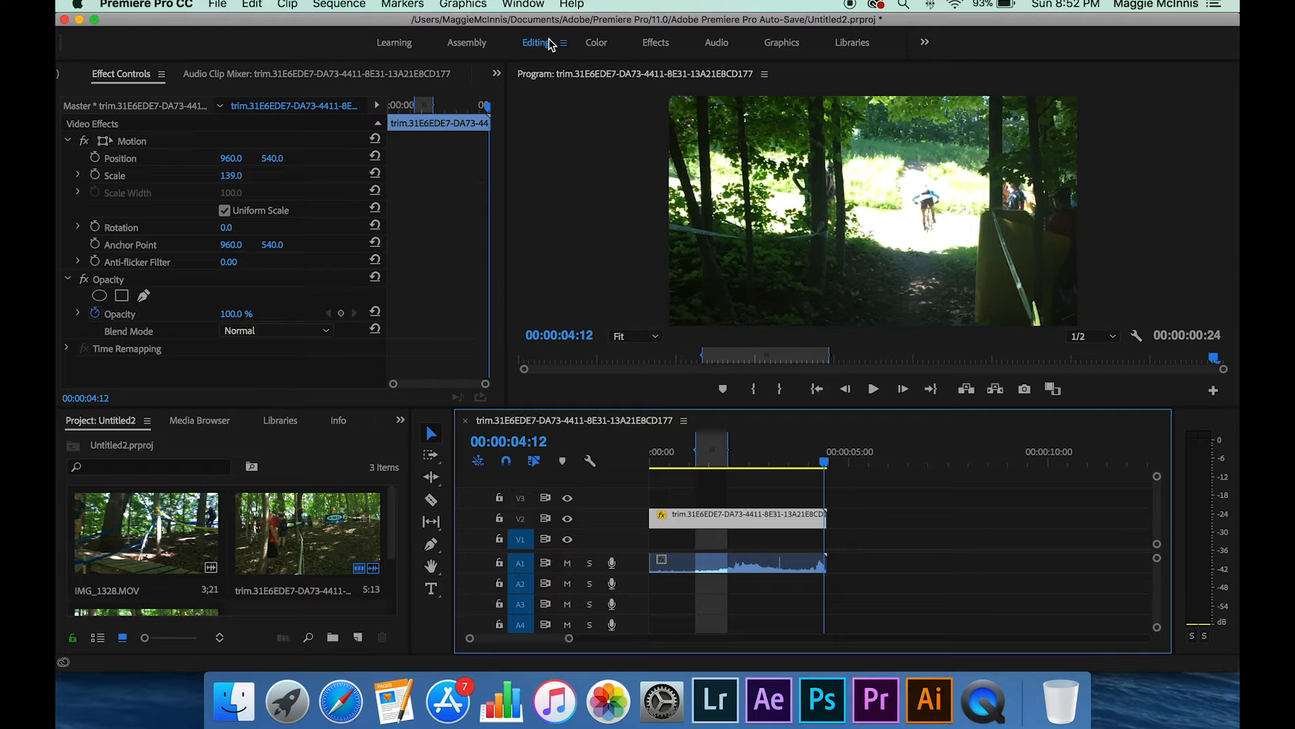
{"action": "left_click", "coordinate": [663, 44]}
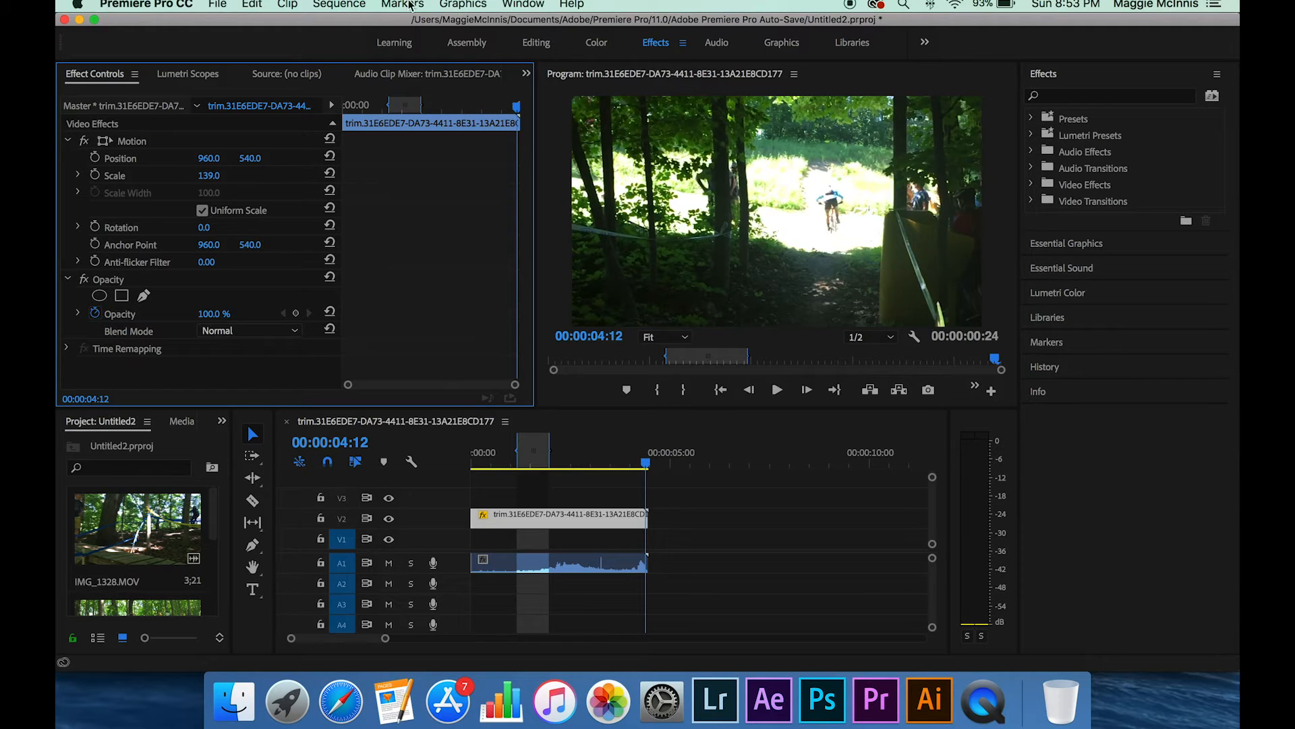
{"action": "left_click", "coordinate": [598, 43]}
{"action": "left_click", "coordinate": [806, 373]}
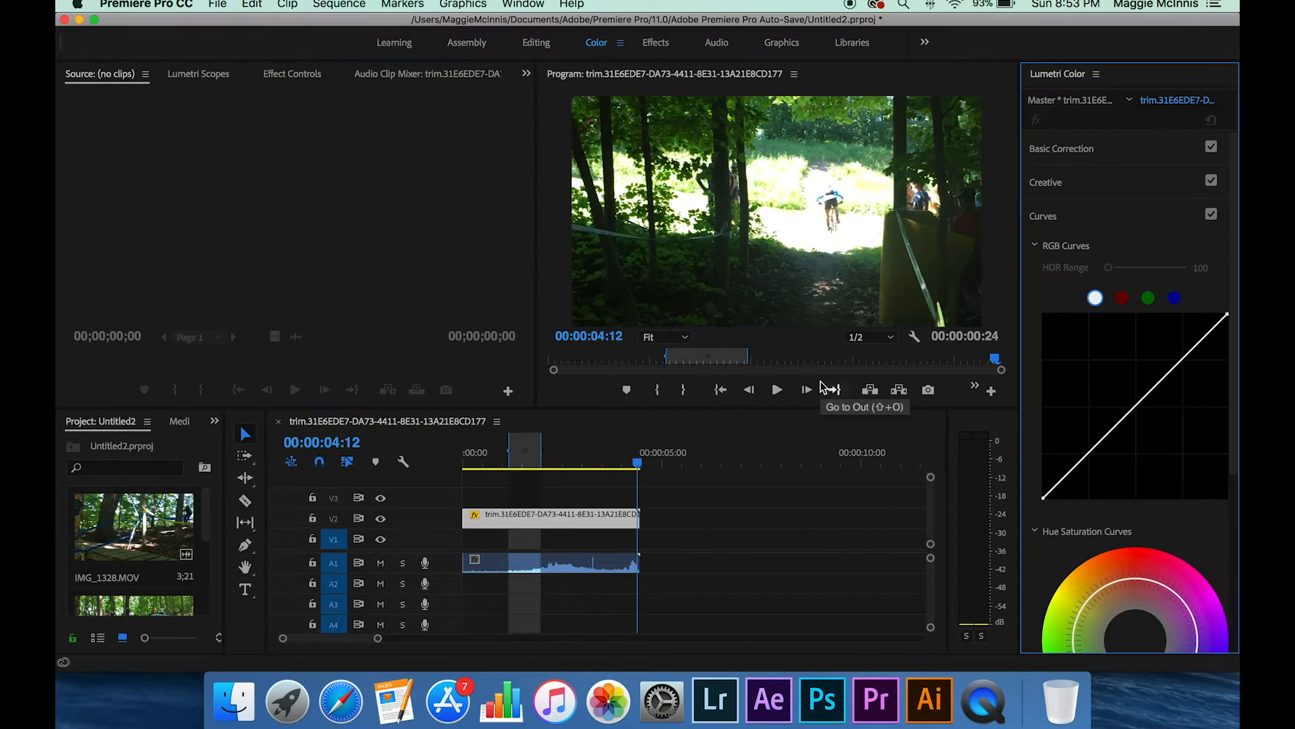
- Switch to the Effects workspace and darken the first clip by pulling its Lumetri Color RGB curve down at two points
{"action": "scroll", "coordinate": [1180, 451], "scroll_direction": "down", "scroll_amount": 5}
{"action": "scroll", "coordinate": [1177, 442], "scroll_direction": "up", "scroll_amount": 5}
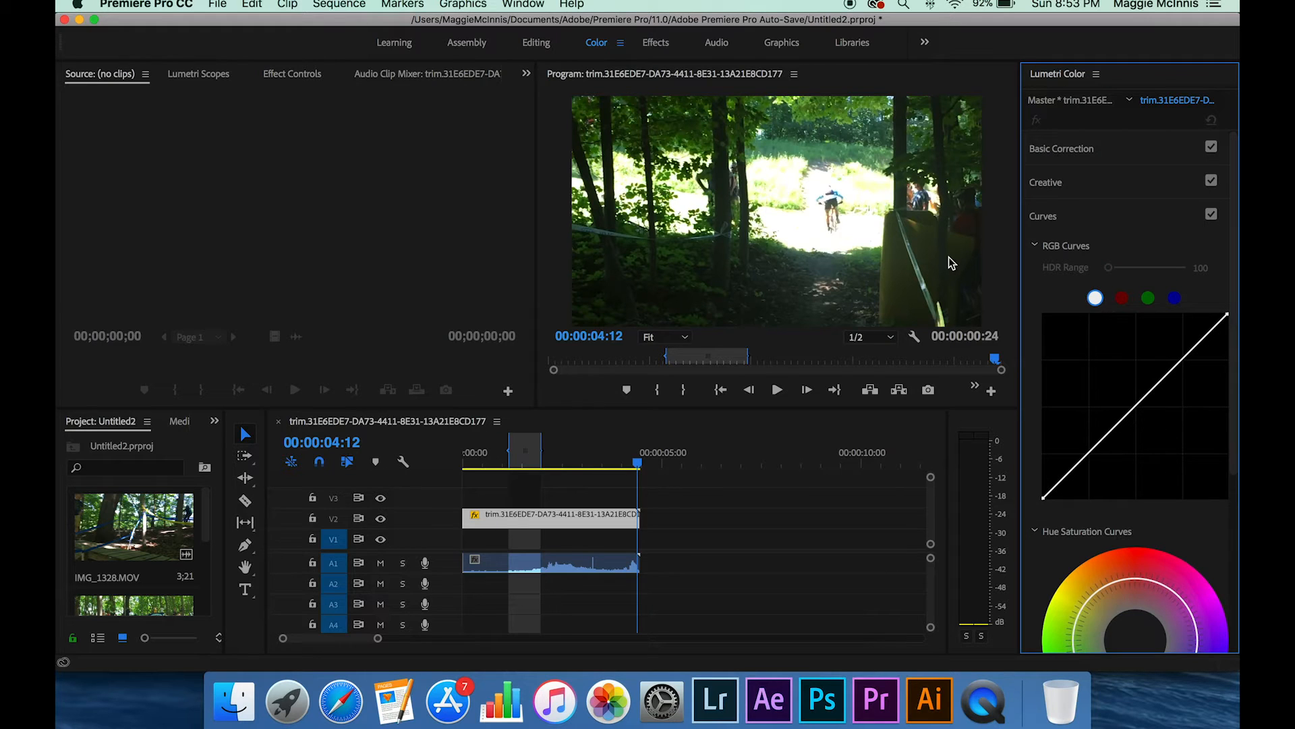
{"action": "left_click", "coordinate": [656, 42]}
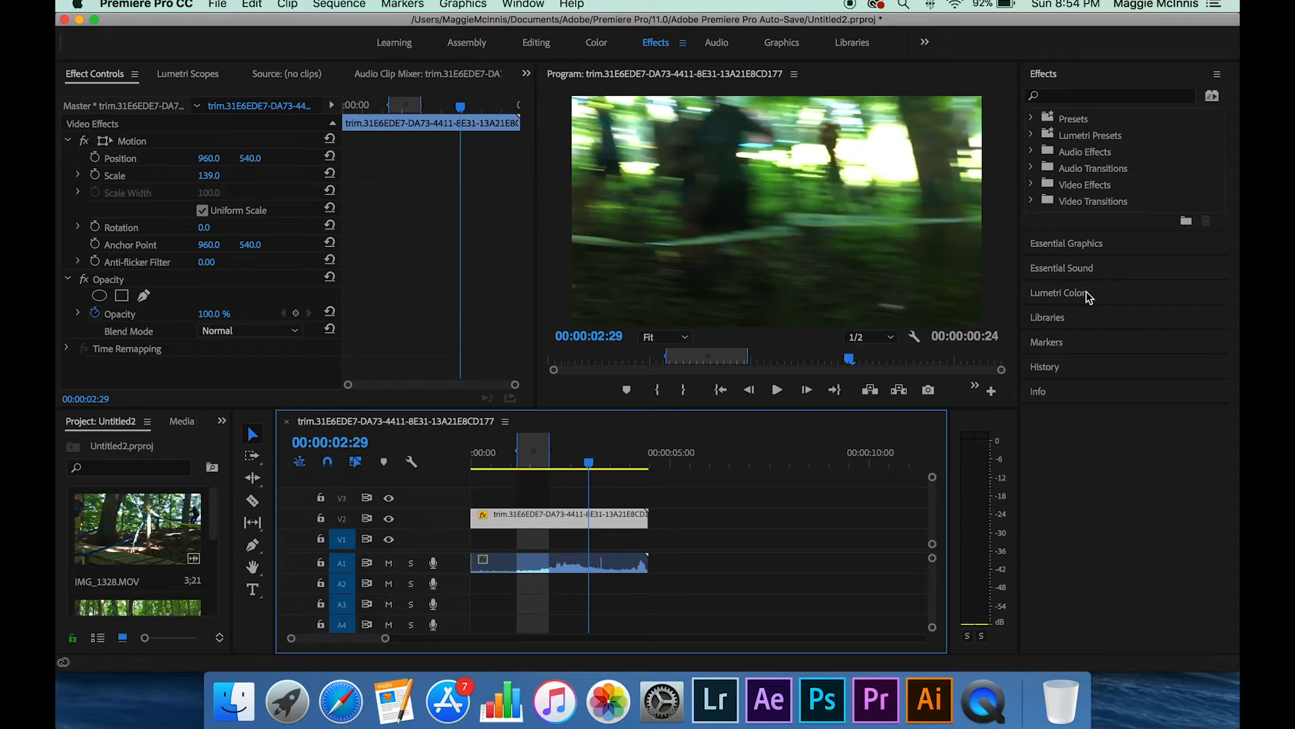
{"action": "left_click", "coordinate": [1093, 294]}
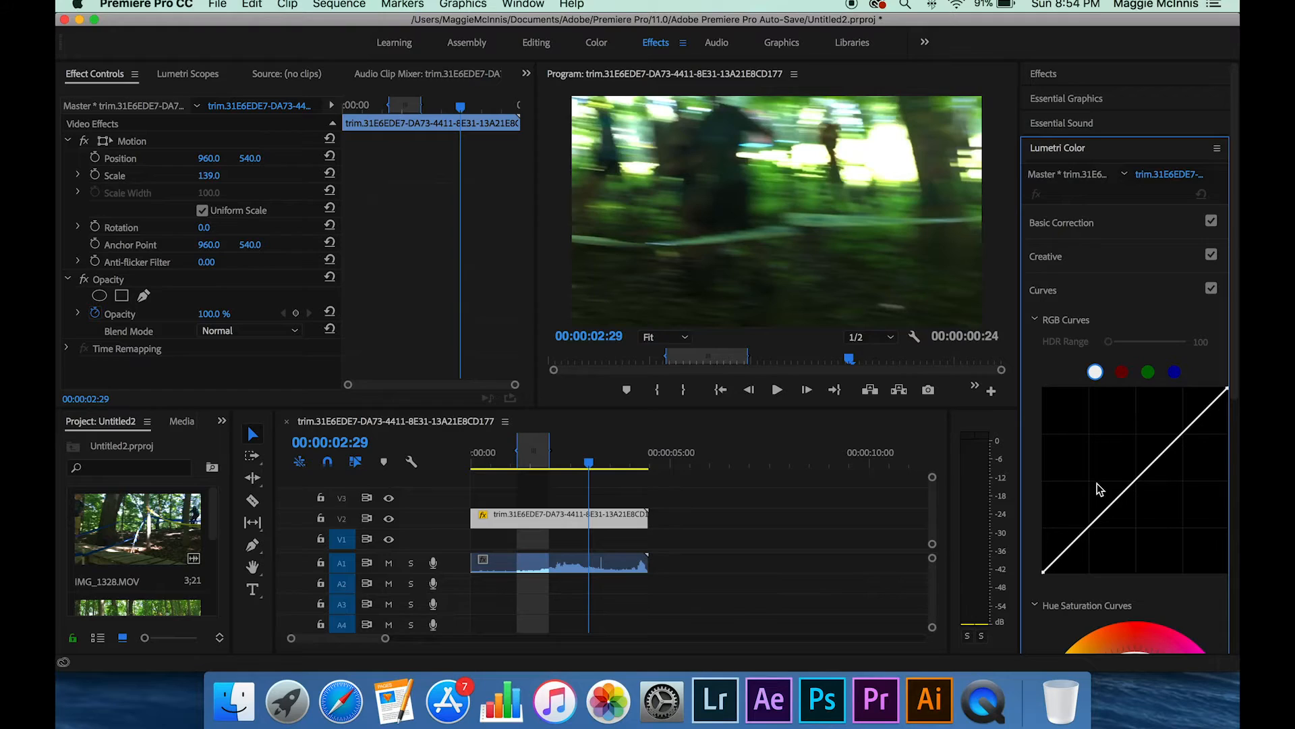
{"action": "left_click_drag", "start_coordinate": [1103, 521], "coordinate": [1116, 528]}
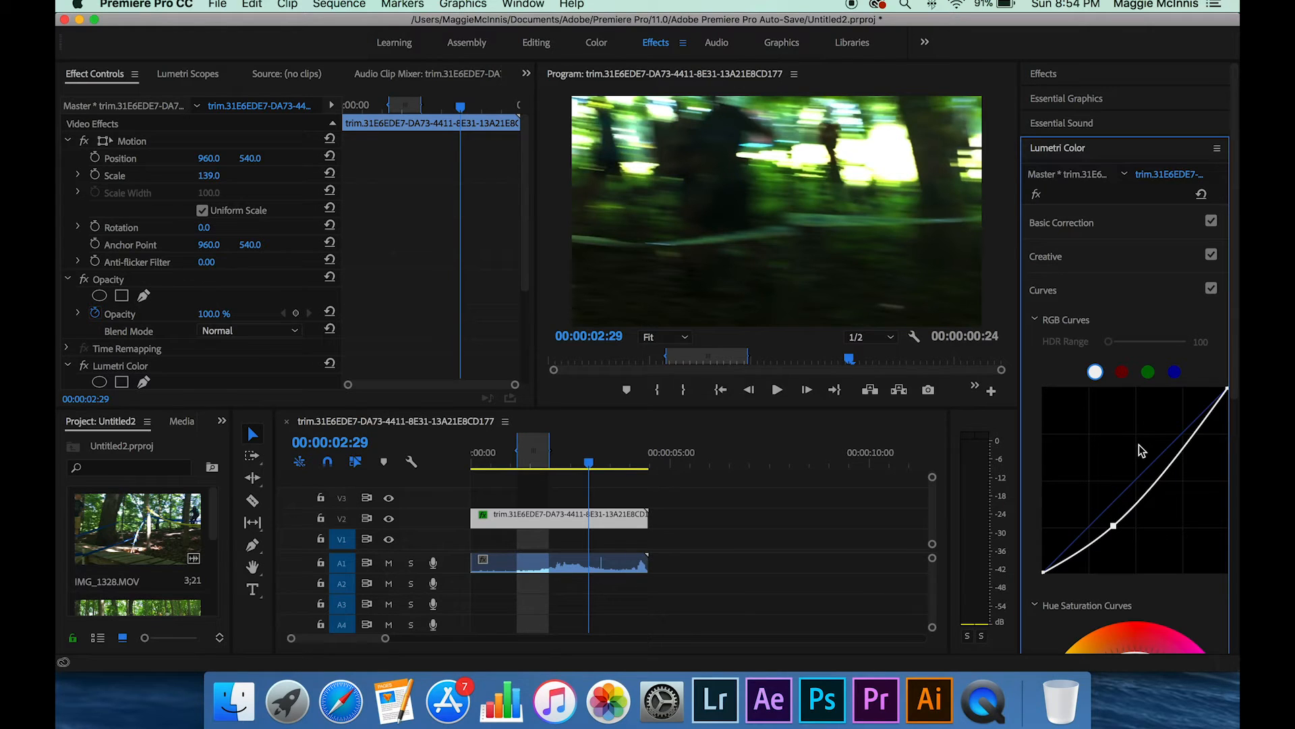
{"action": "mouse_move", "coordinate": [1171, 475]}
{"action": "left_mouse_down"}
{"action": "mouse_move", "coordinate": [1151, 452]}
{"action": "mouse_move", "coordinate": [1154, 484]}
{"action": "left_mouse_up"}
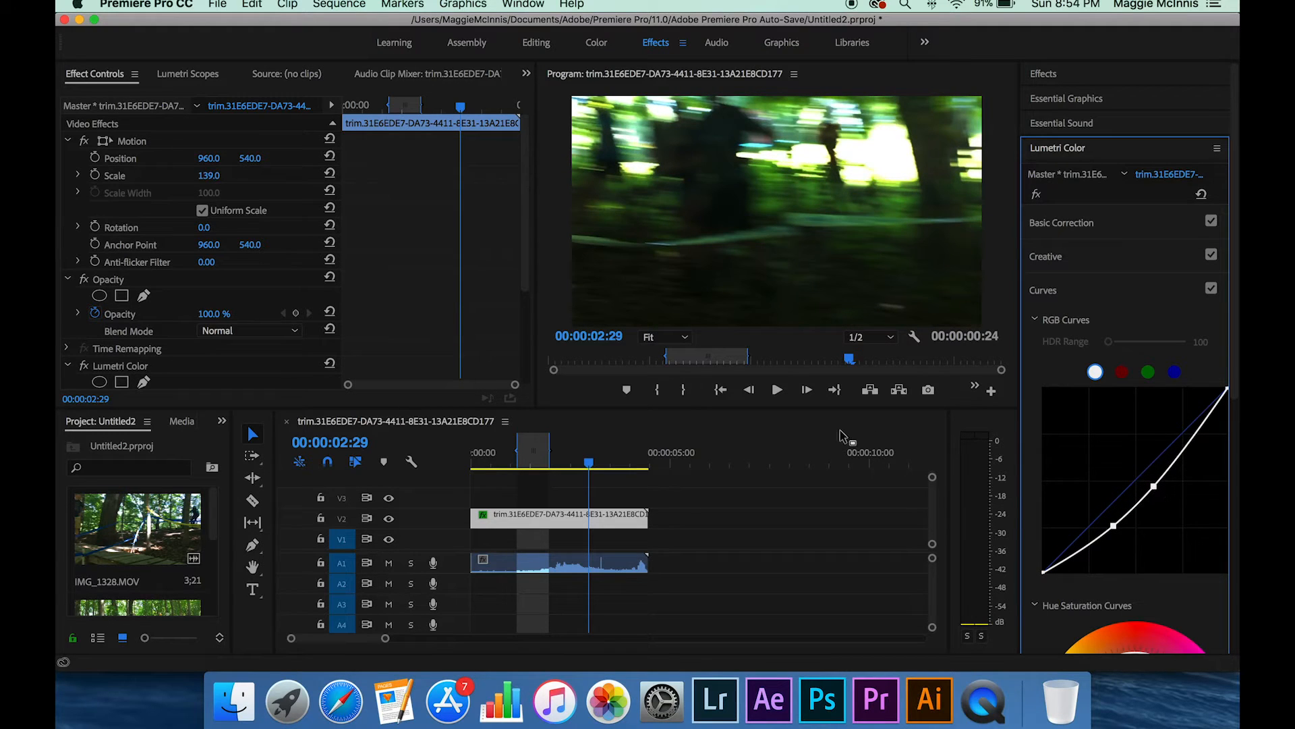
{"action": "left_click", "coordinate": [591, 465]}
{"action": "left_click_drag", "start_coordinate": [591, 466], "coordinate": [680, 466]}
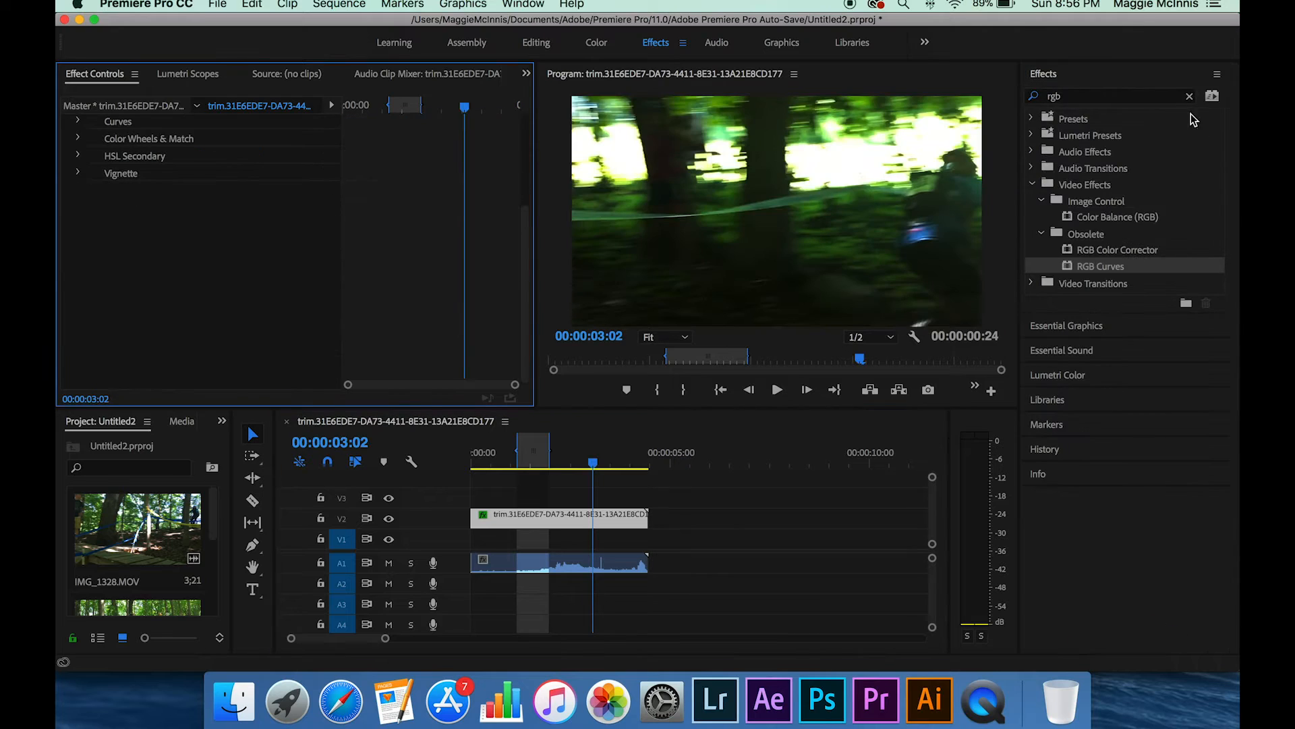
- Clear the effects search and place IMG_1328.MOV directly after the first clip on video track V2
{"action": "left_click", "coordinate": [1189, 96]}
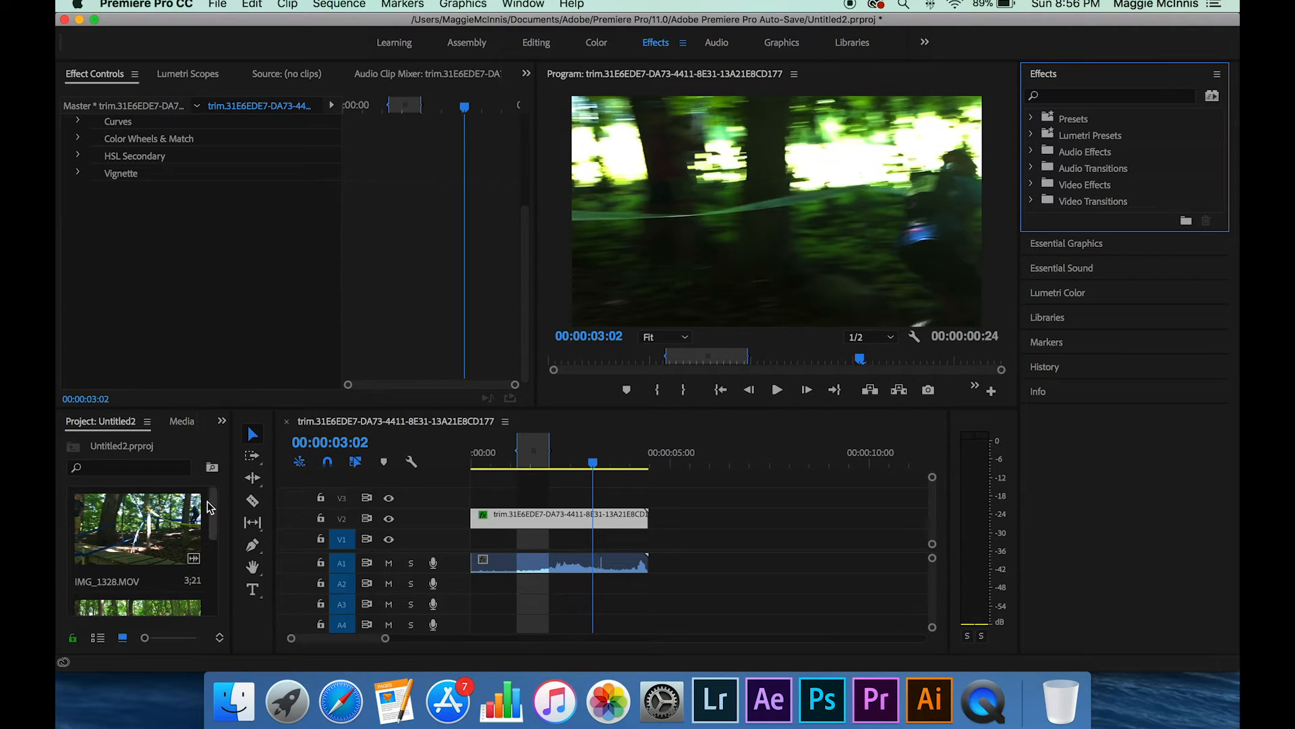
{"action": "left_click", "coordinate": [153, 525]}
{"action": "left_click_drag", "start_coordinate": [208, 532], "coordinate": [661, 533]}
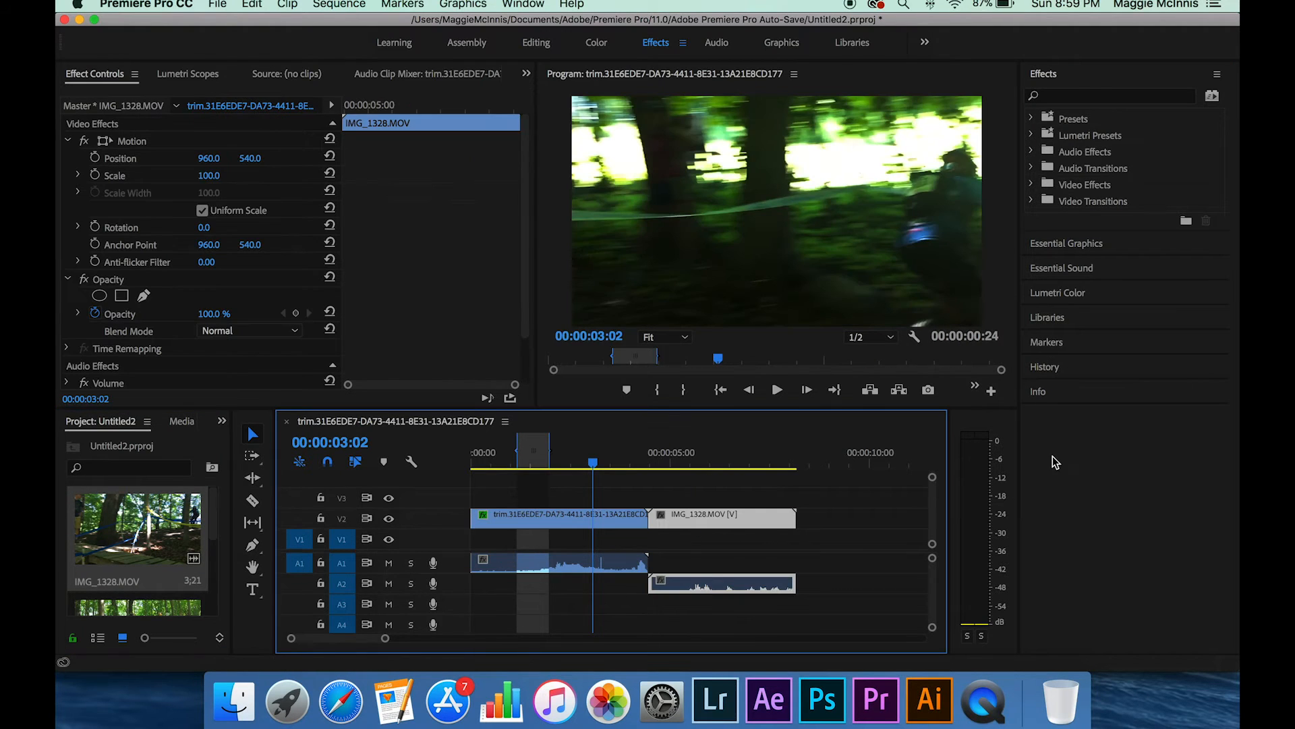
- Apply a Cross Dissolve at the cut between the two clips on V2 and preview the transition
{"action": "left_click", "coordinate": [1032, 200]}
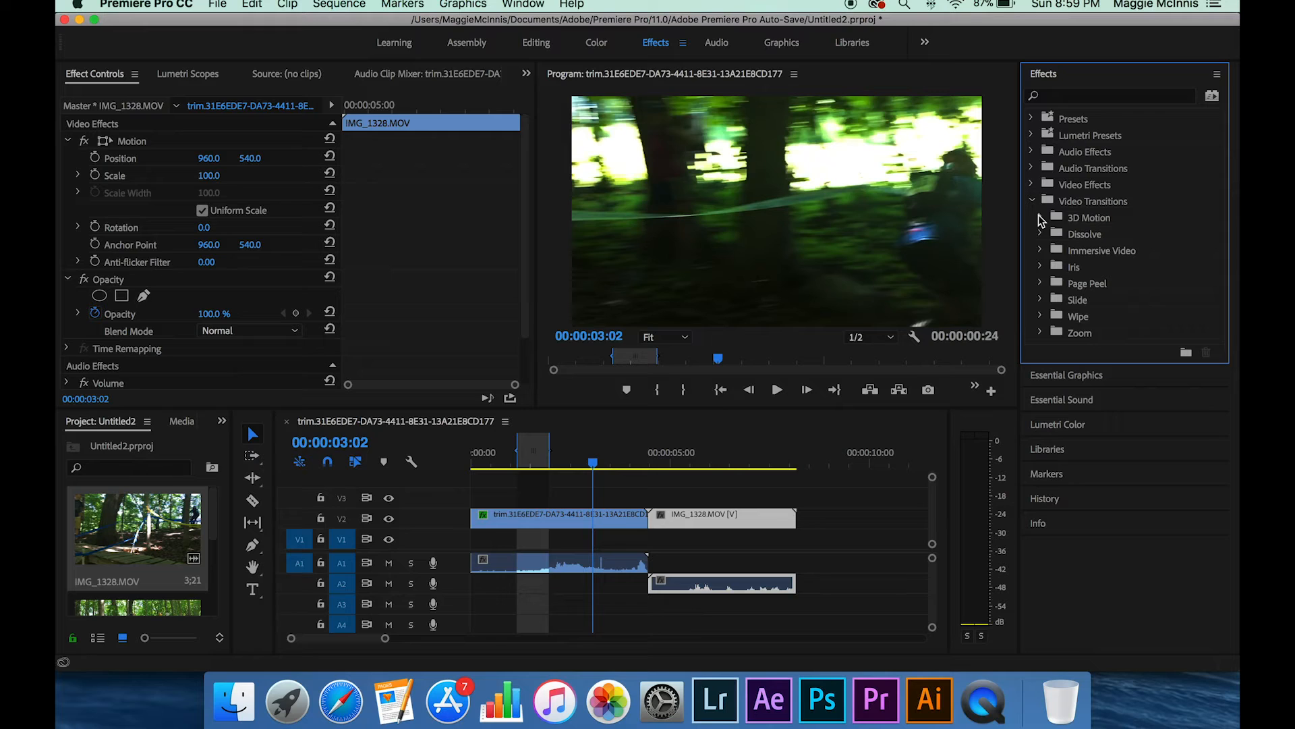
{"action": "left_click", "coordinate": [1039, 218]}
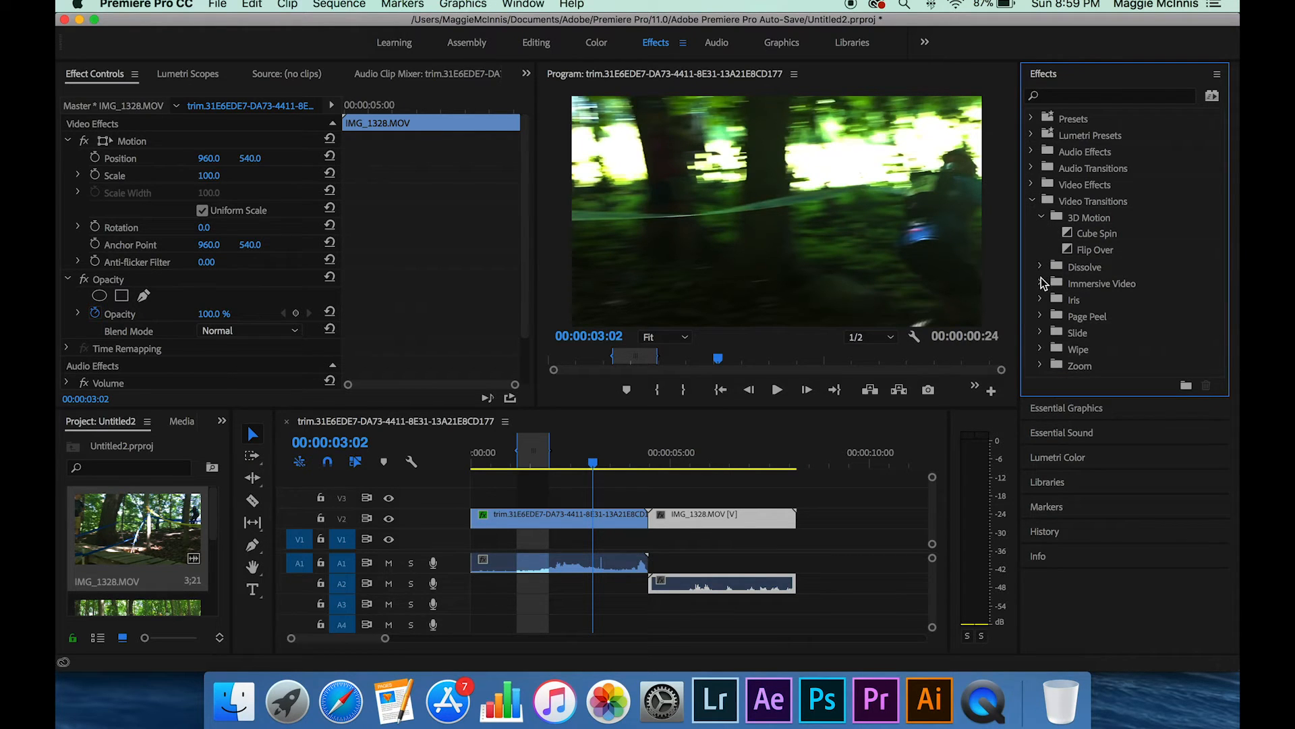
{"action": "left_click", "coordinate": [1040, 269]}
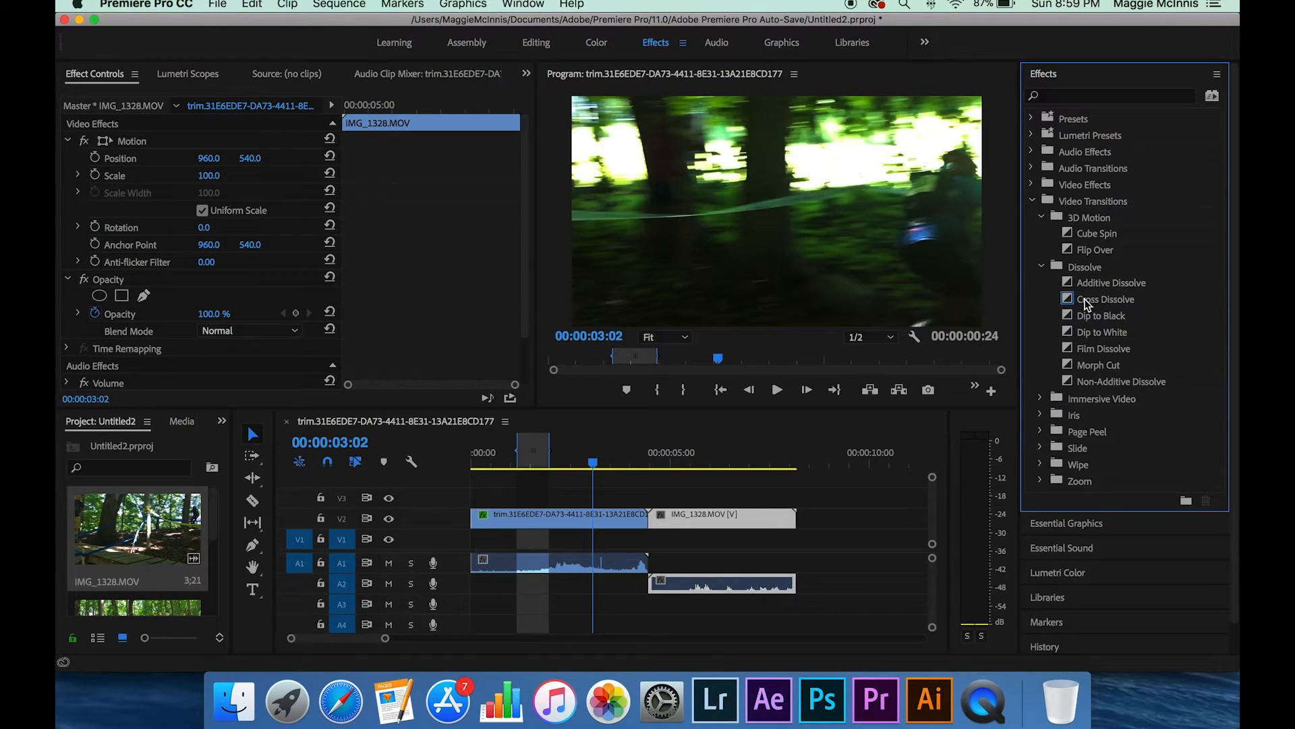
{"action": "left_click_drag", "start_coordinate": [1085, 303], "coordinate": [657, 533]}
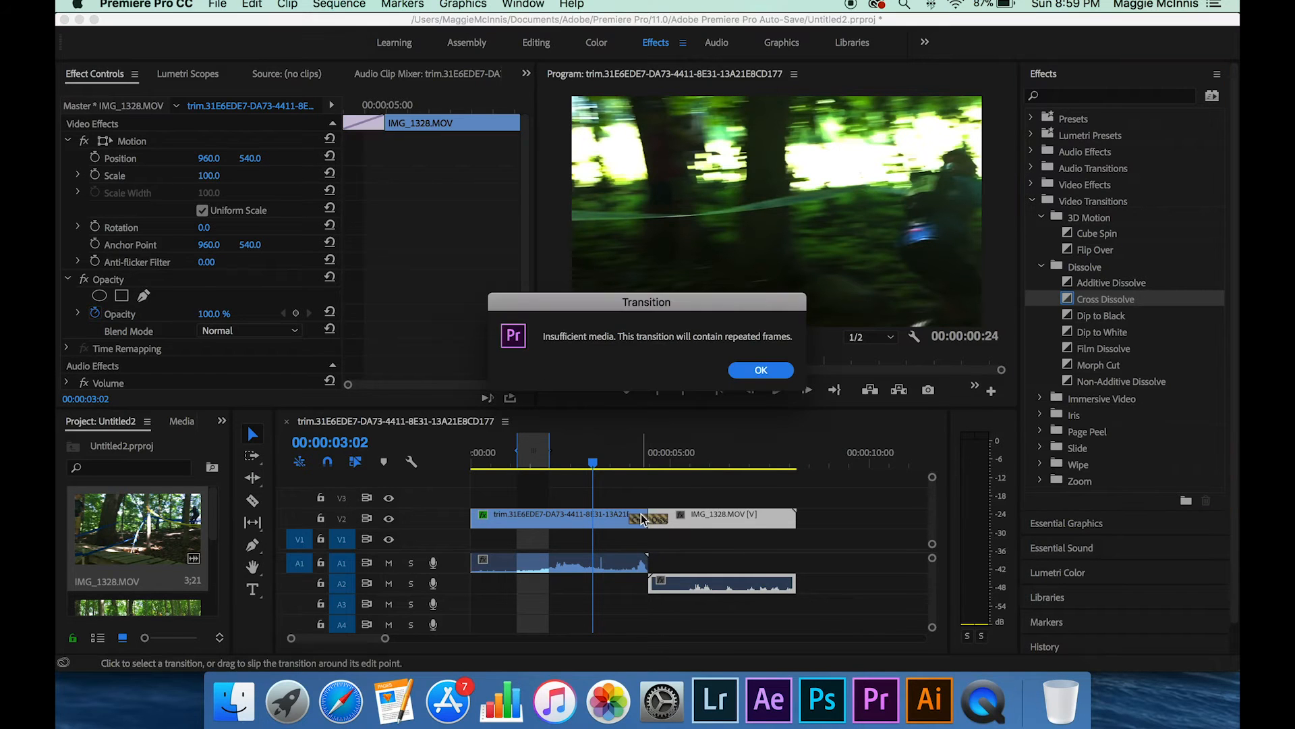
{"action": "left_click", "coordinate": [621, 464]}
{"action": "left_click_drag", "start_coordinate": [622, 466], "coordinate": [675, 472]}
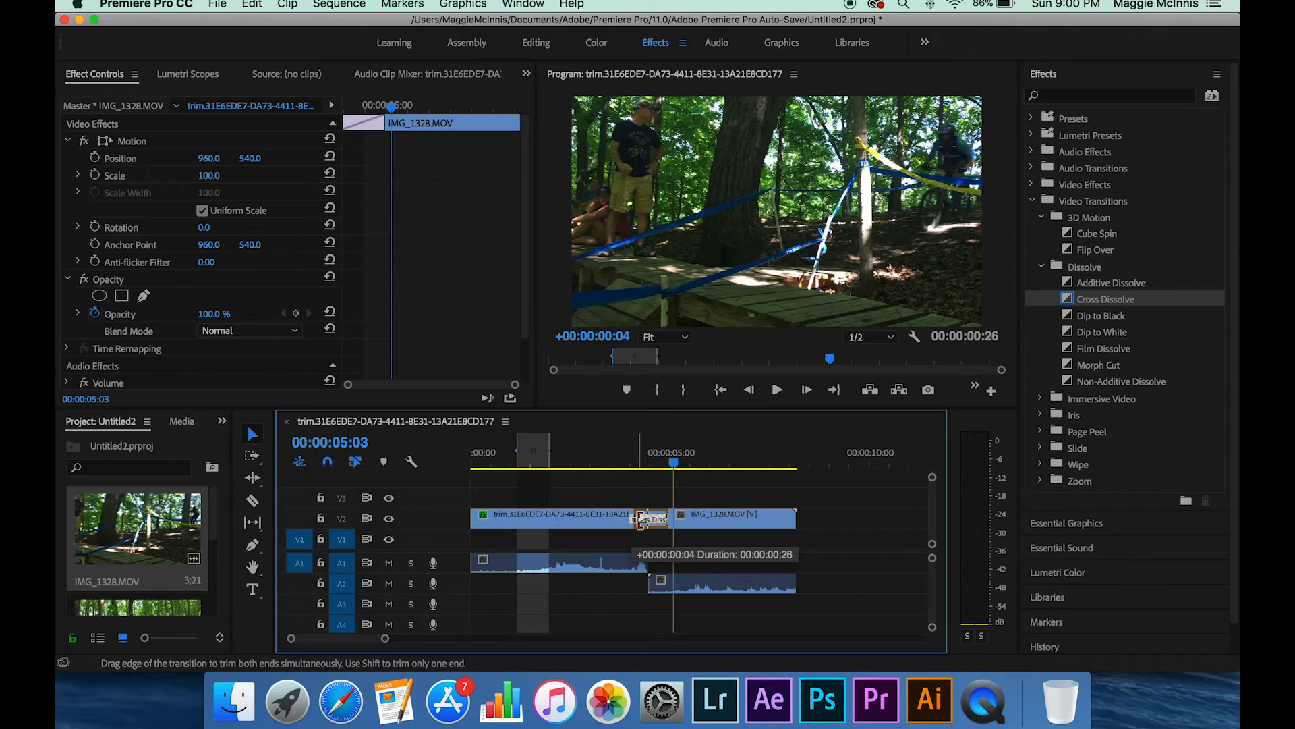
- Shorten the Cross Dissolve between the two V2 clips to a duration of 00:00:00:19
{"action": "mouse_move", "coordinate": [638, 519]}
{"action": "left_mouse_down"}
{"action": "mouse_move", "coordinate": [611, 520]}
{"action": "mouse_move", "coordinate": [661, 519]}
{"action": "left_mouse_up"}
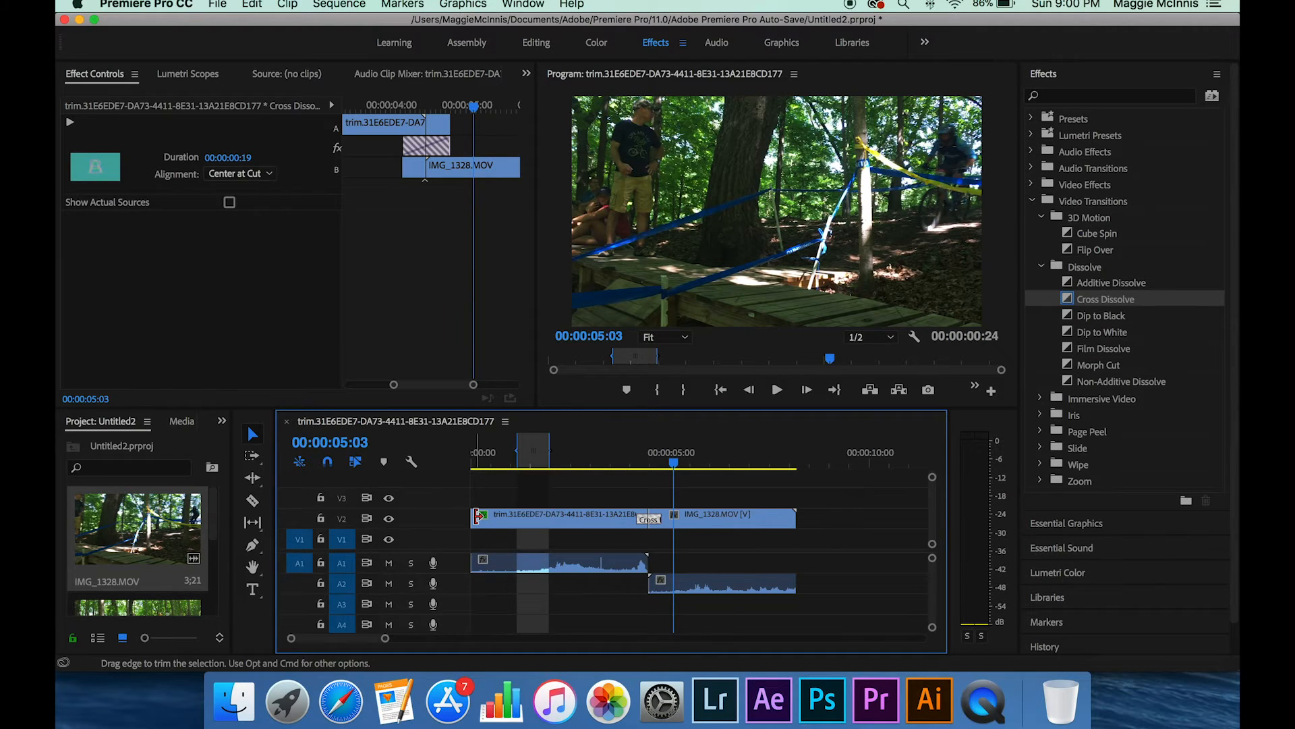
{"action": "mouse_move", "coordinate": [479, 516]}
{"action": "left_mouse_down"}
{"action": "mouse_move", "coordinate": [547, 517]}
{"action": "mouse_move", "coordinate": [455, 517]}
{"action": "left_mouse_up"}
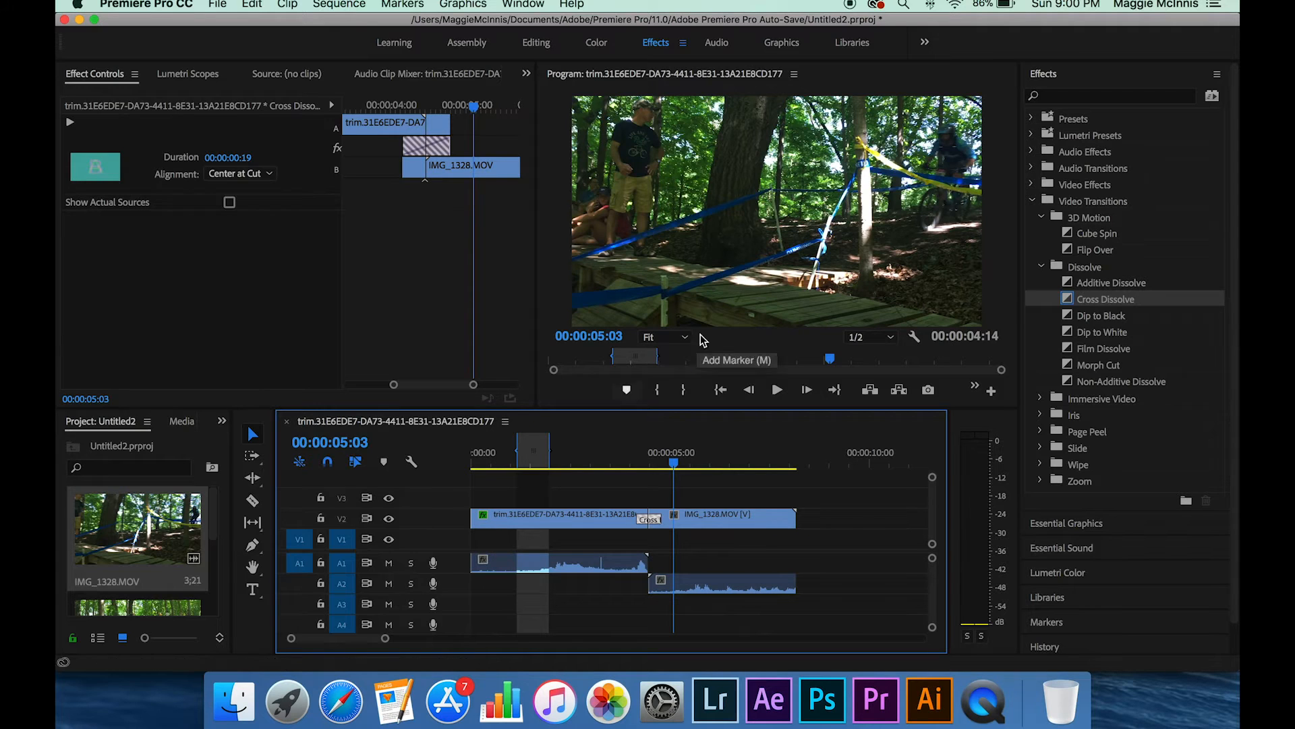
- Show the Crossfade audio transitions and move the IMG_1328.MOV audio from track A2 to A1, right after the first clip's audio
{"action": "left_click", "coordinate": [1032, 201]}
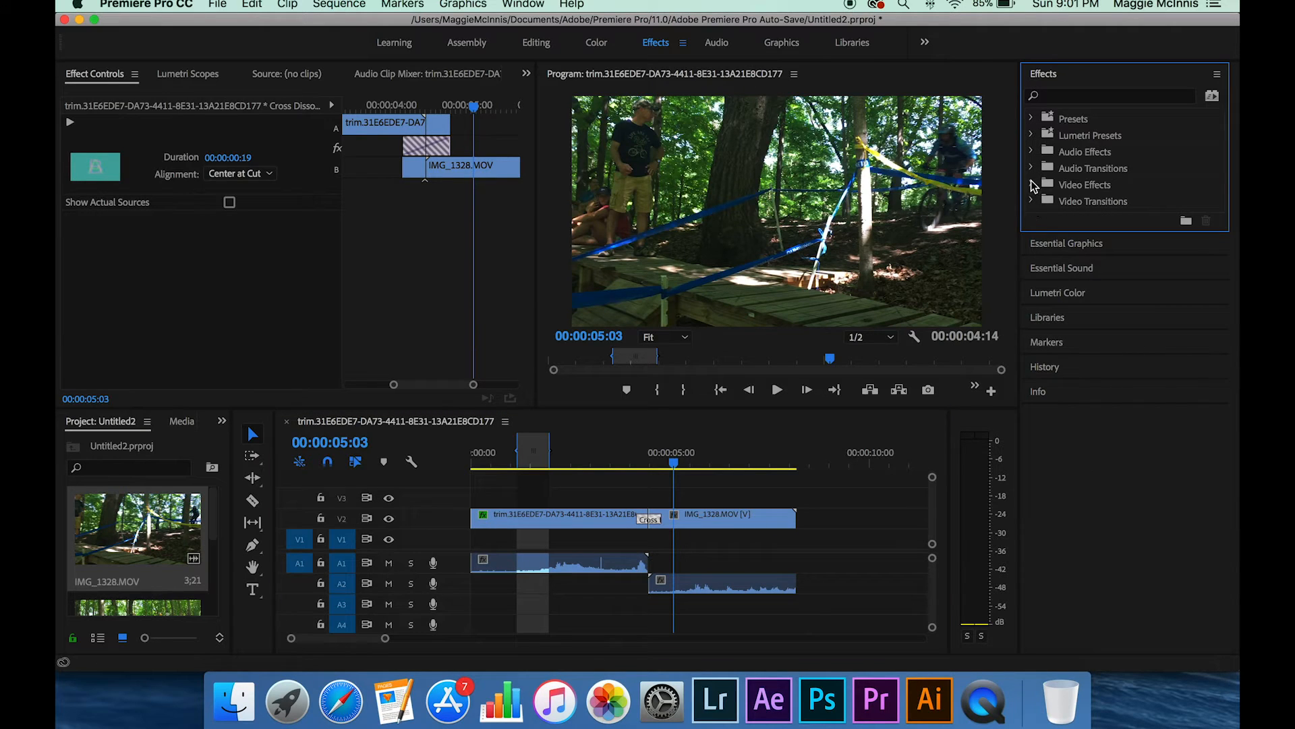
{"action": "left_click", "coordinate": [1031, 168]}
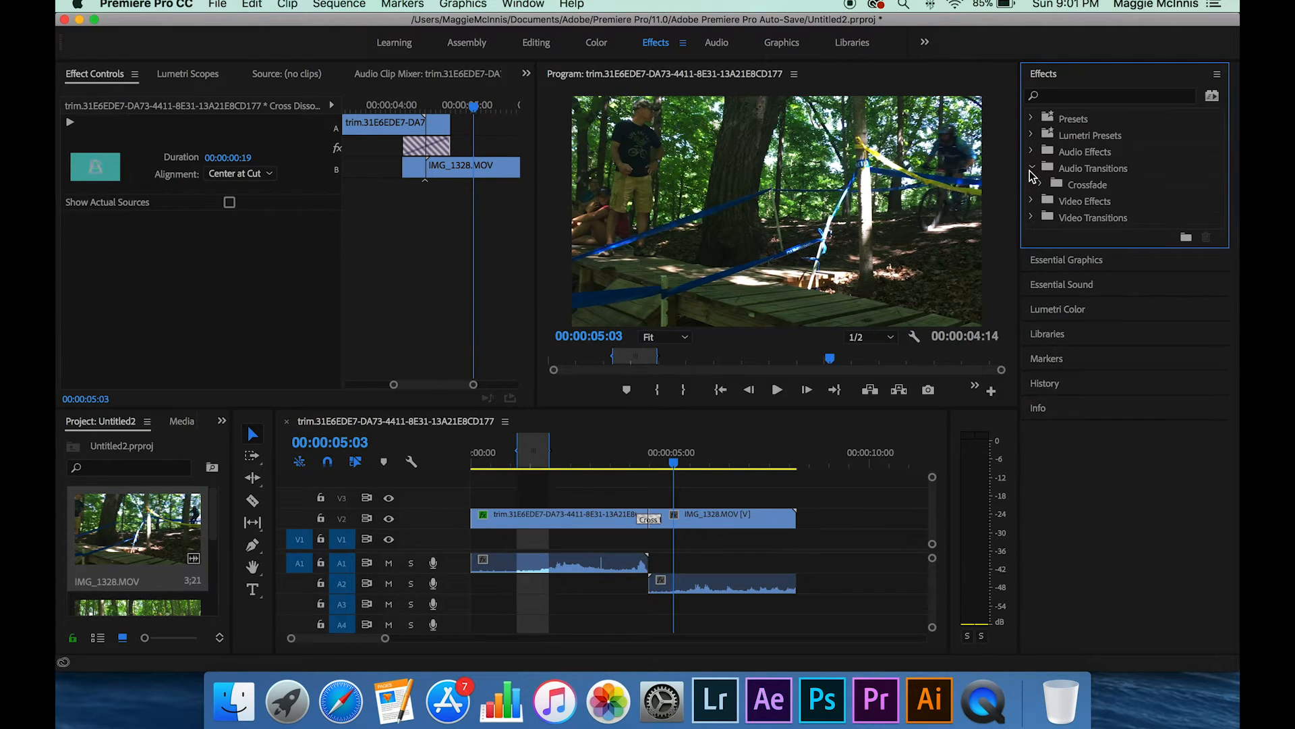
{"action": "left_click", "coordinate": [1040, 184]}
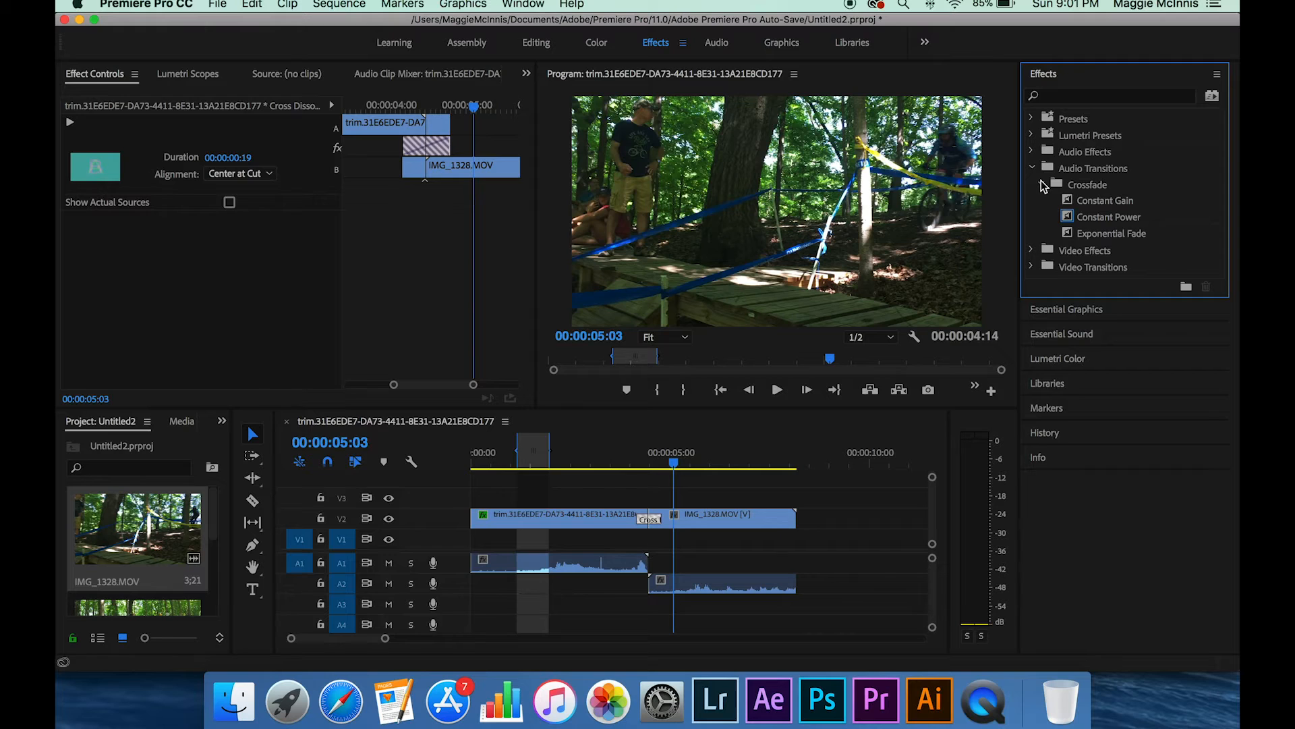
{"action": "left_click_drag", "start_coordinate": [732, 585], "coordinate": [731, 565]}
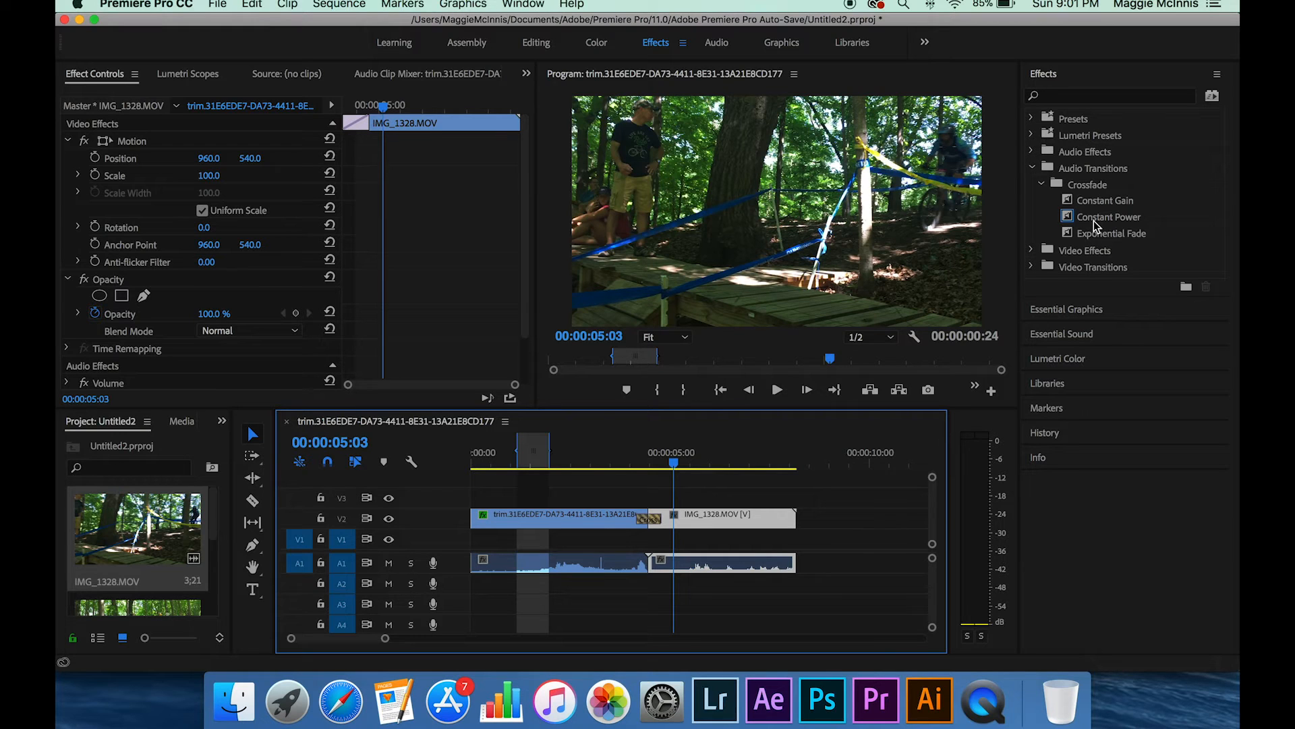
{"action": "mouse_move", "coordinate": [1096, 223]}
{"action": "left_mouse_down"}
{"action": "mouse_move", "coordinate": [772, 473]}
{"action": "mouse_move", "coordinate": [674, 571]}
{"action": "mouse_move", "coordinate": [651, 573]}
{"action": "mouse_move", "coordinate": [796, 527]}
{"action": "mouse_move", "coordinate": [1120, 226]}
{"action": "left_mouse_up"}
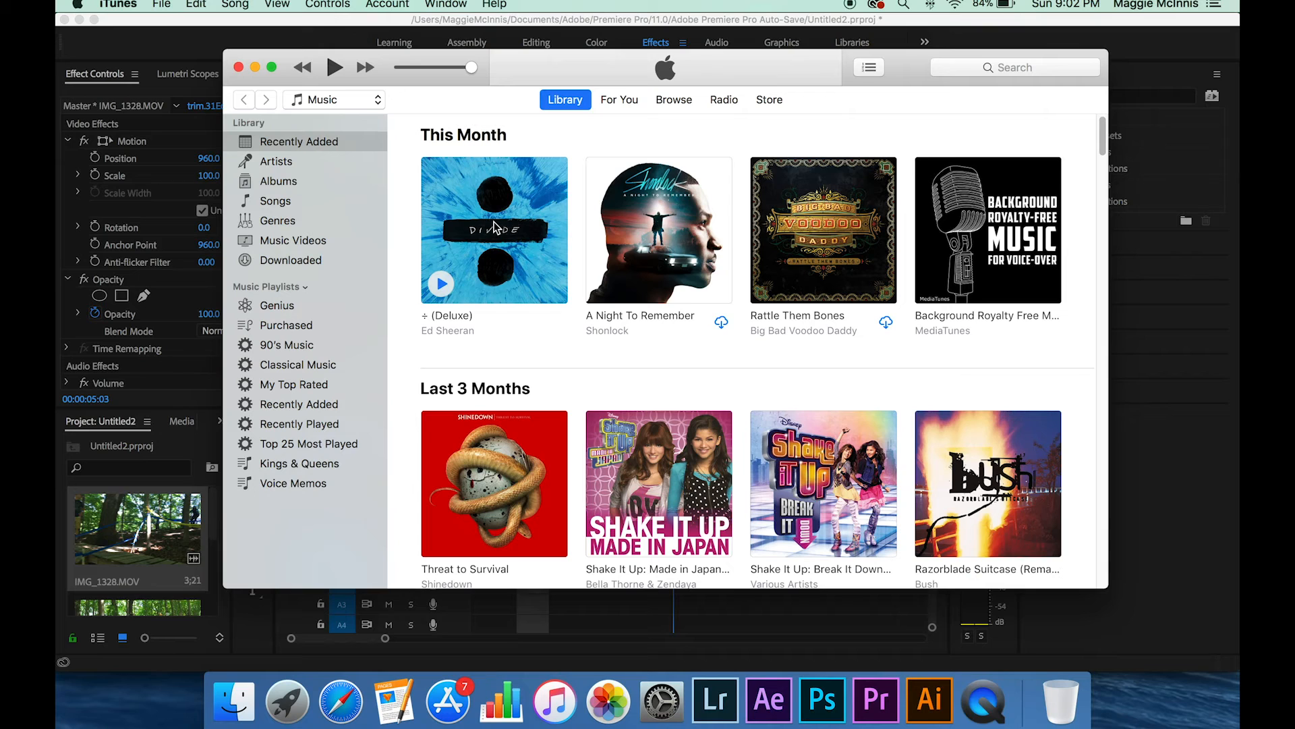
- Import the song Galway Girl from the ÷ (Deluxe) album in iTunes into the Premiere Pro project, and minimize iTunes
{"action": "left_click", "coordinate": [494, 227]}
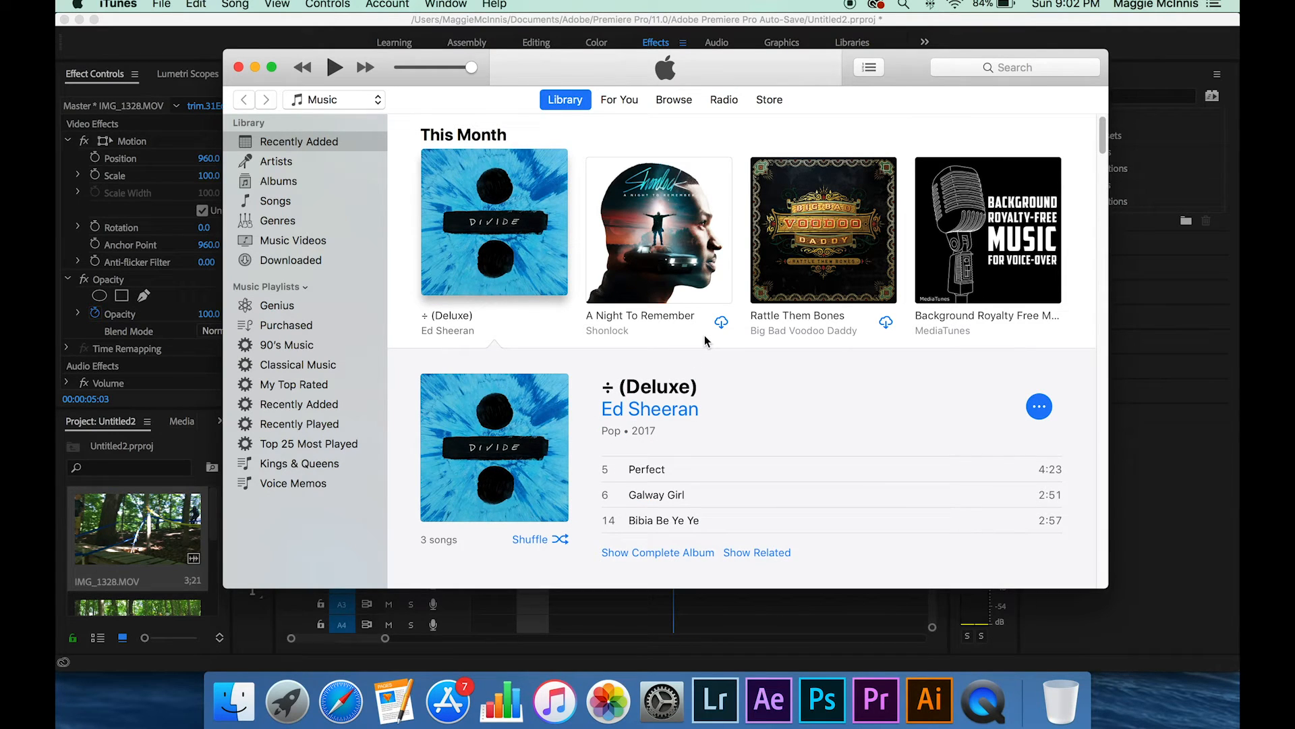
{"action": "scroll", "coordinate": [757, 445], "scroll_direction": "down", "scroll_amount": 3}
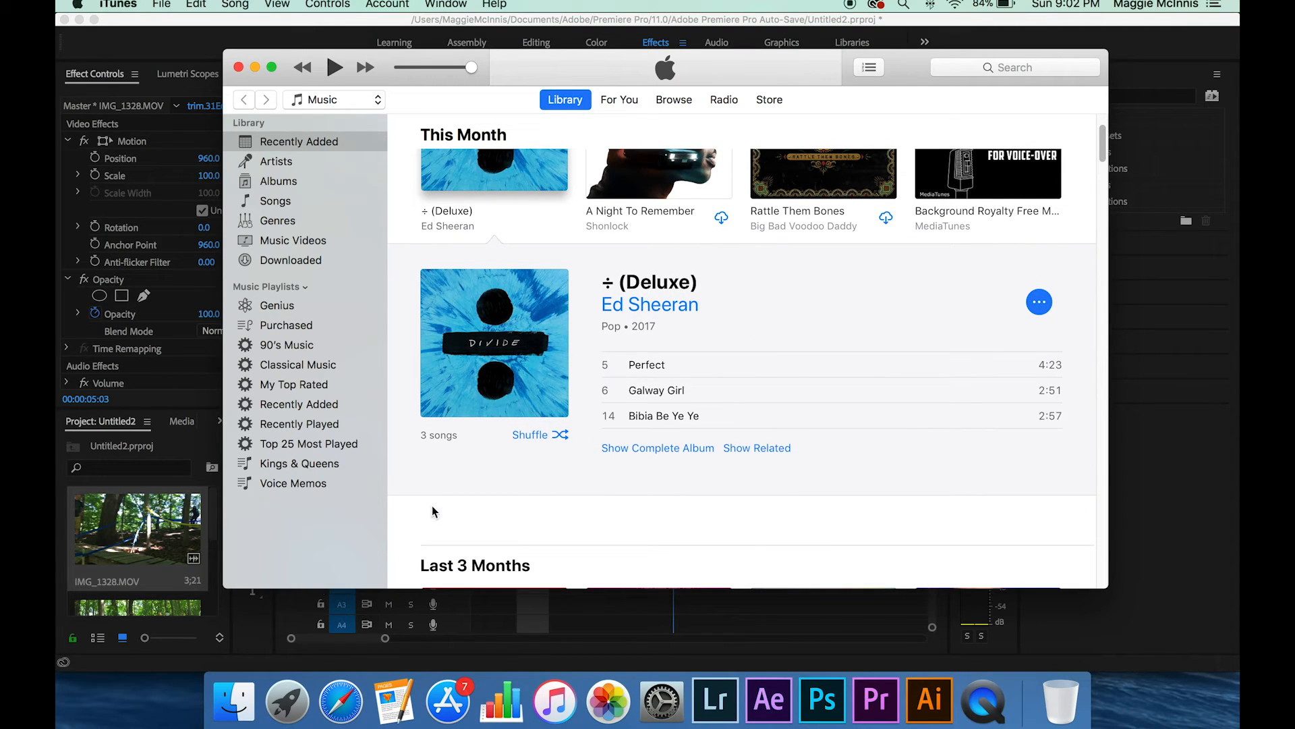
{"action": "left_click", "coordinate": [727, 399]}
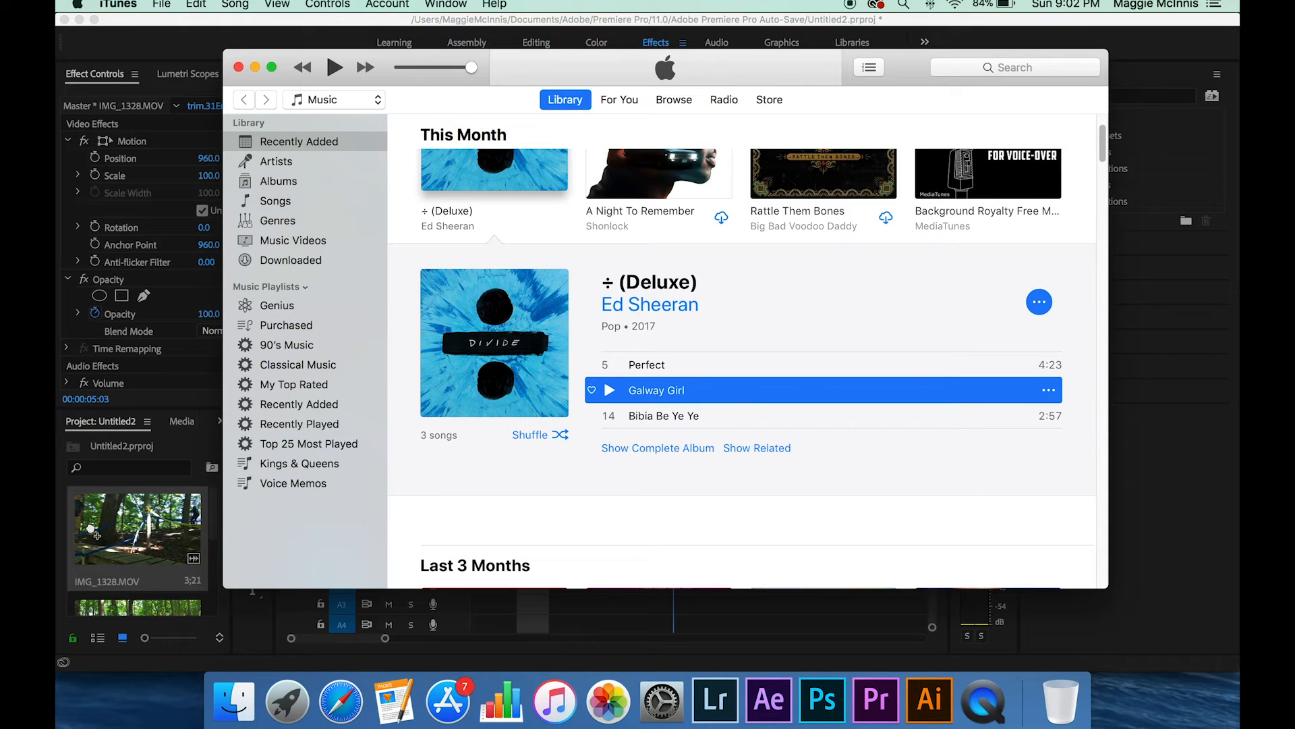
{"action": "left_click_drag", "start_coordinate": [93, 529], "coordinate": [95, 530]}
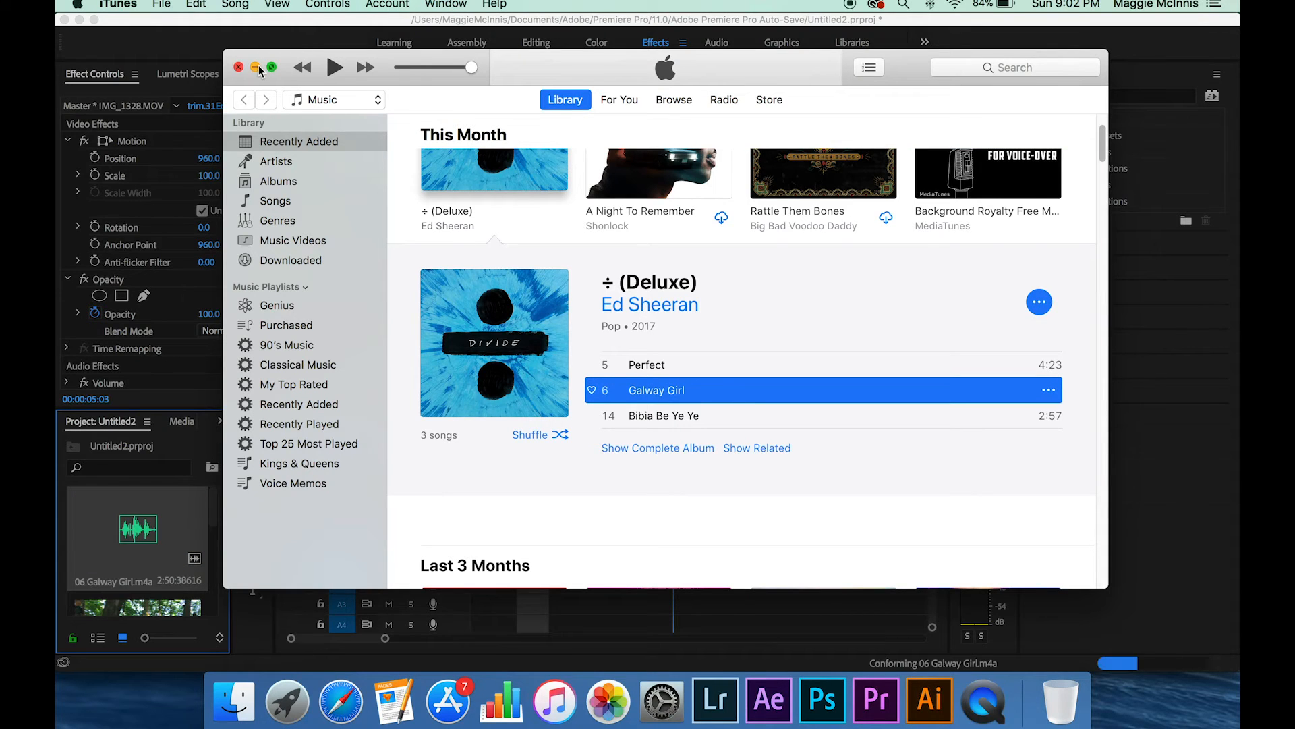
{"action": "left_click", "coordinate": [256, 68]}
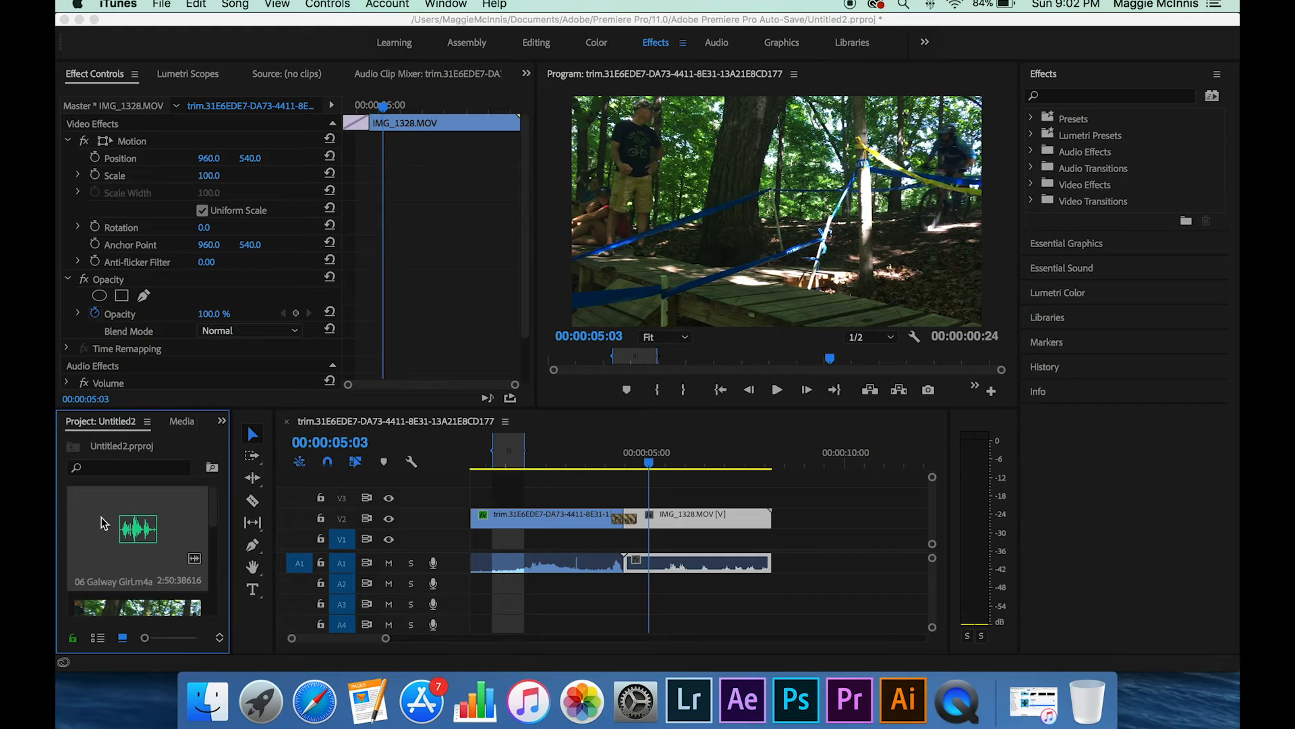
- Place 06 Galway Girl.m4a on audio track A2 at the start of the sequence
{"action": "left_click", "coordinate": [133, 544]}
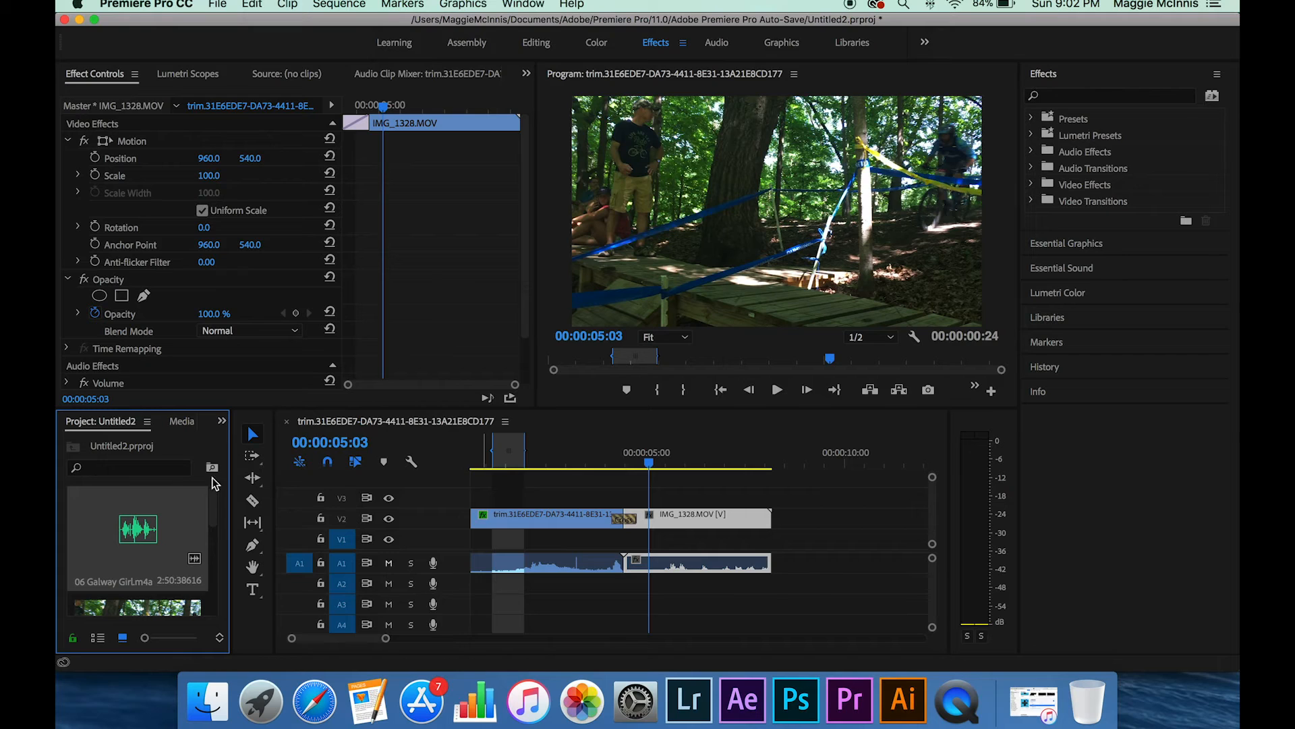
{"action": "left_click_drag", "start_coordinate": [126, 526], "coordinate": [513, 584]}
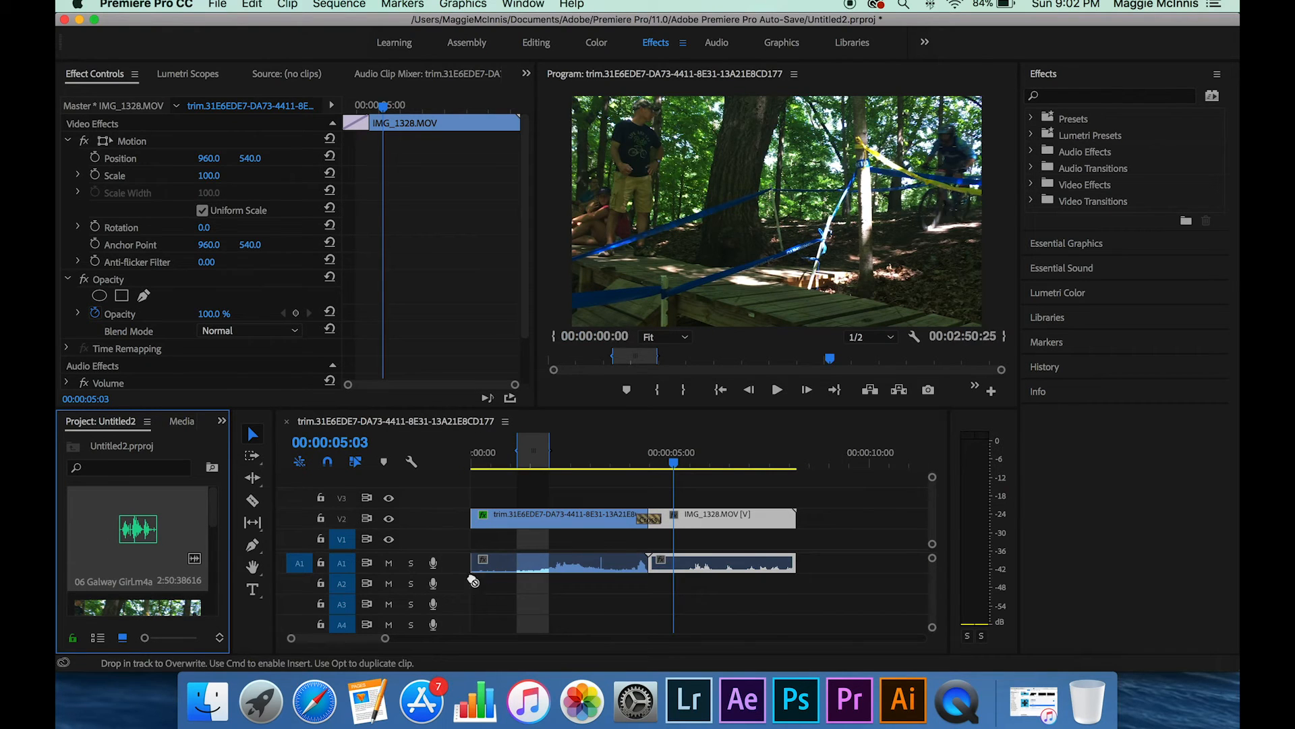
{"action": "scroll", "coordinate": [607, 601], "scroll_direction": "right", "scroll_amount": 3}
{"action": "scroll", "coordinate": [668, 609], "scroll_direction": "left", "scroll_amount": 3}
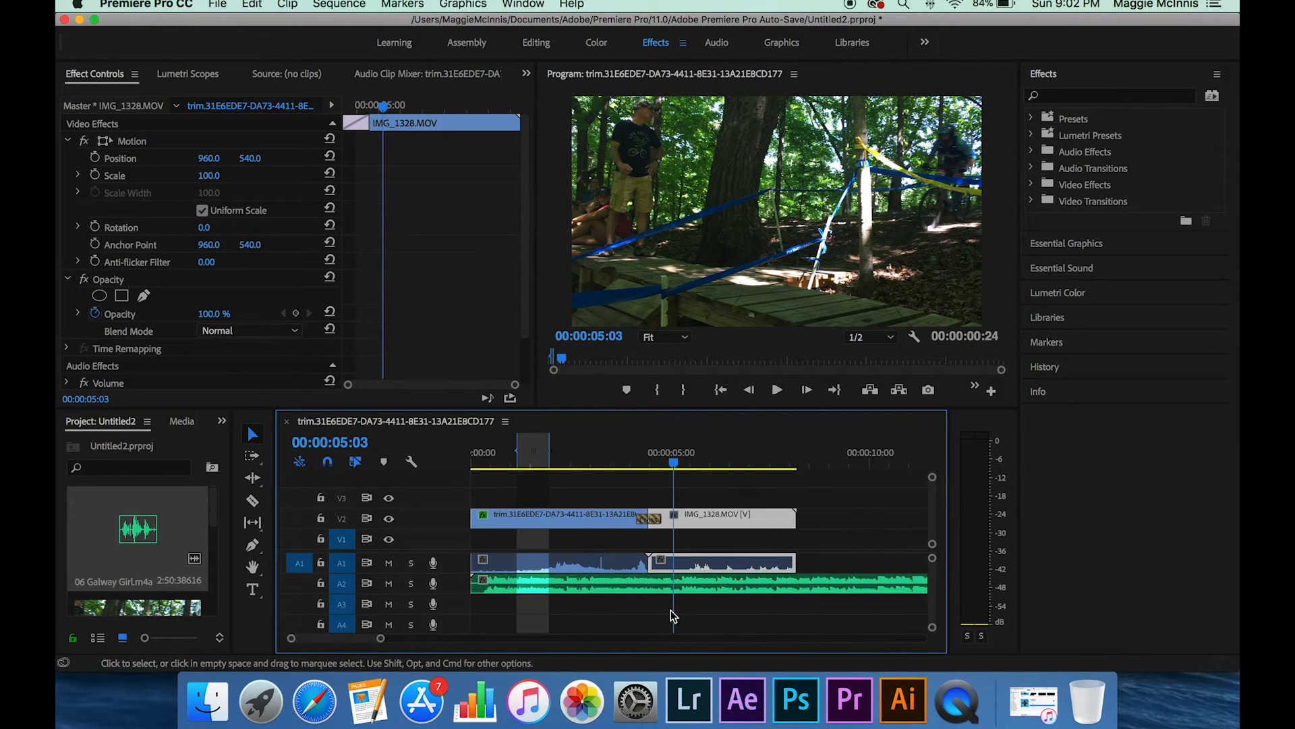
{"action": "left_click", "coordinate": [612, 605]}
{"action": "left_click", "coordinate": [584, 587]}
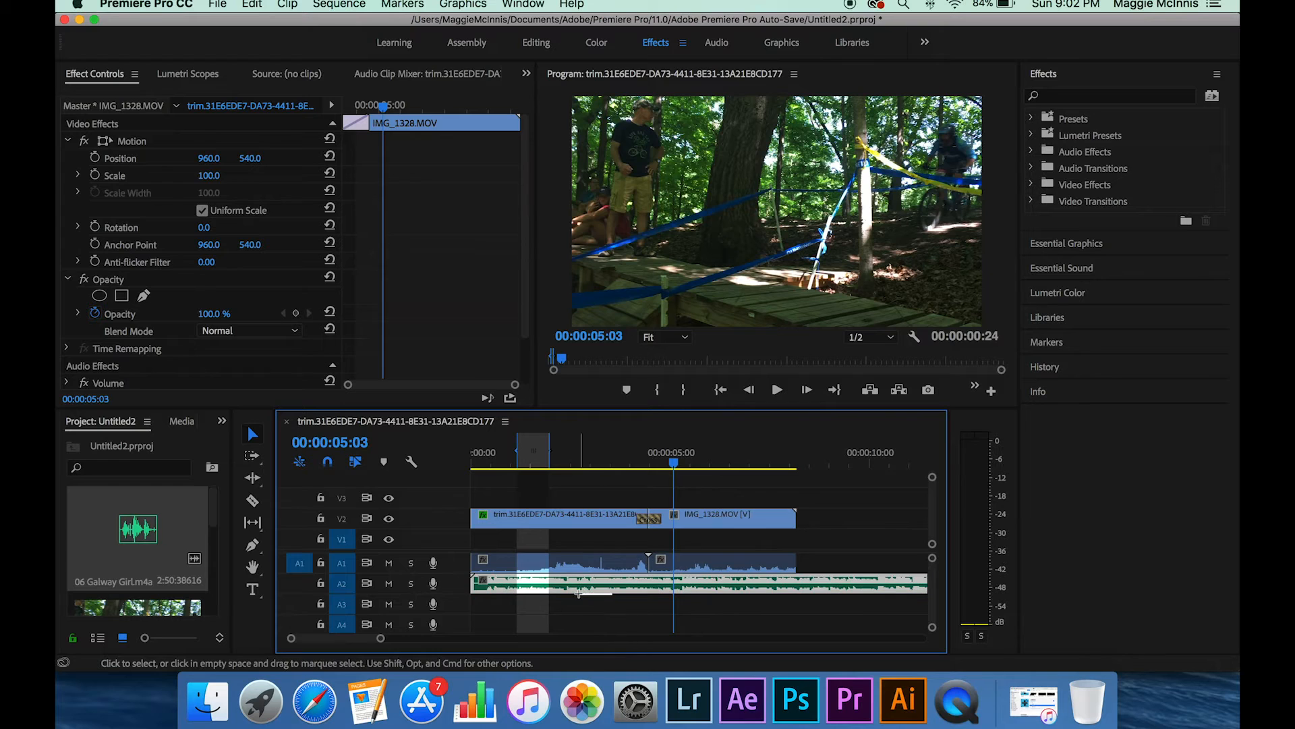
- Unlink the audio of IMG_1328.MOV from its video and delete both clips' original audio from track A1
{"action": "left_click", "coordinate": [687, 562]}
{"action": "right_click", "coordinate": [686, 561]}
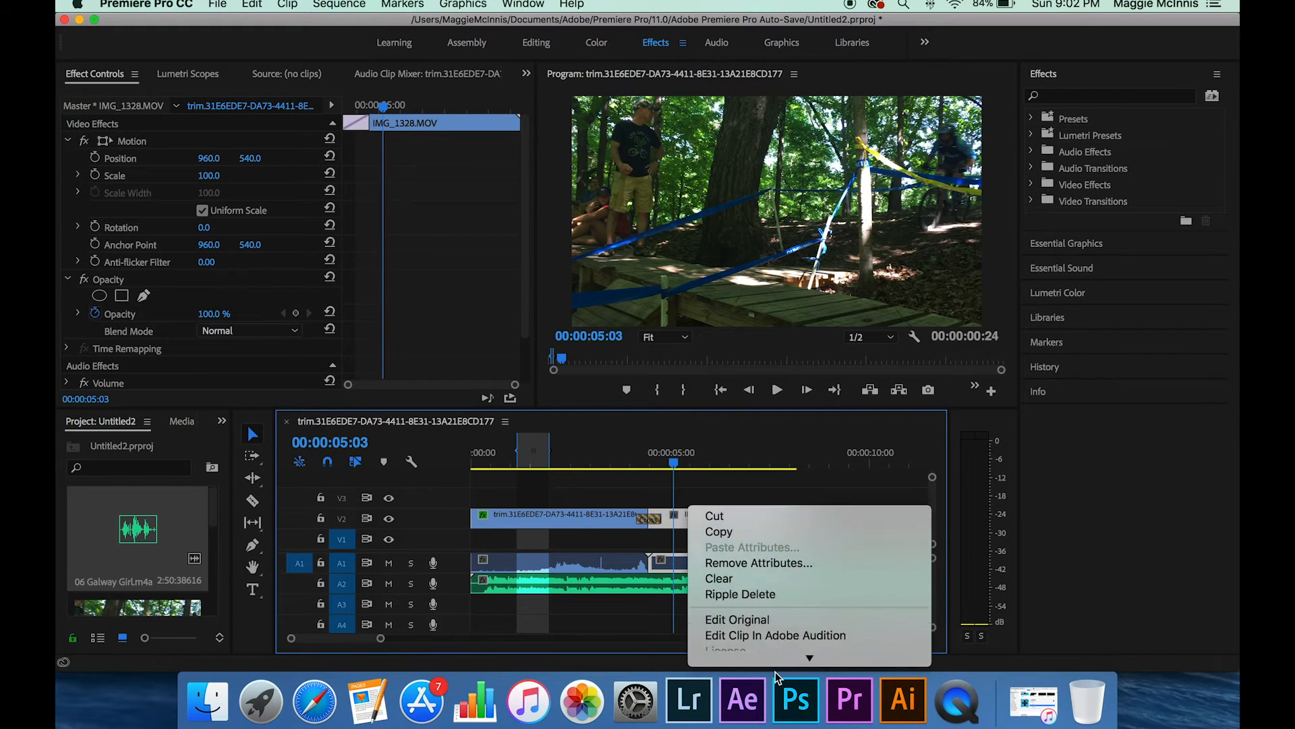
{"action": "left_click", "coordinate": [738, 397]}
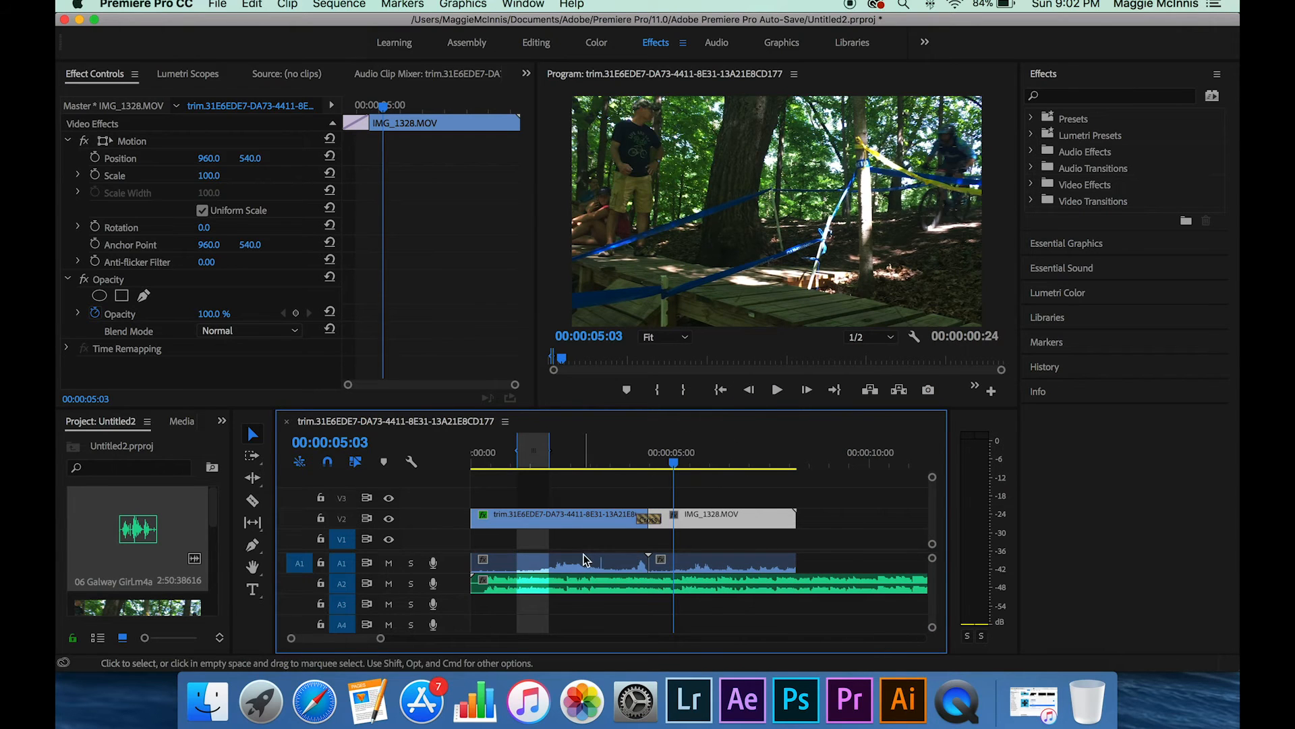
{"action": "left_click", "coordinate": [584, 559]}
{"action": "key", "text": "Delete"}
{"action": "left_click", "coordinate": [687, 563]}
{"action": "key", "text": "Delete"}
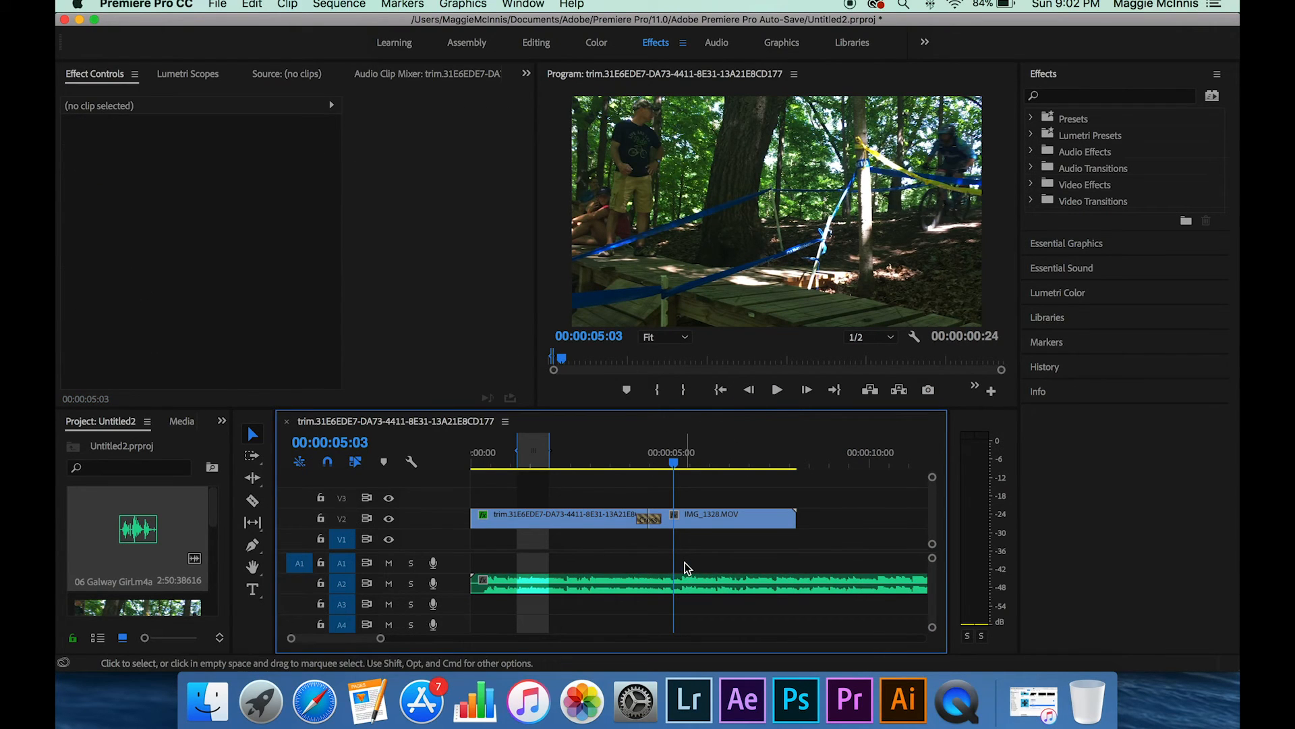
- Play the sequence from 00:00:00:00 to check the footage with the music
{"action": "left_click_drag", "start_coordinate": [486, 463], "coordinate": [452, 470]}
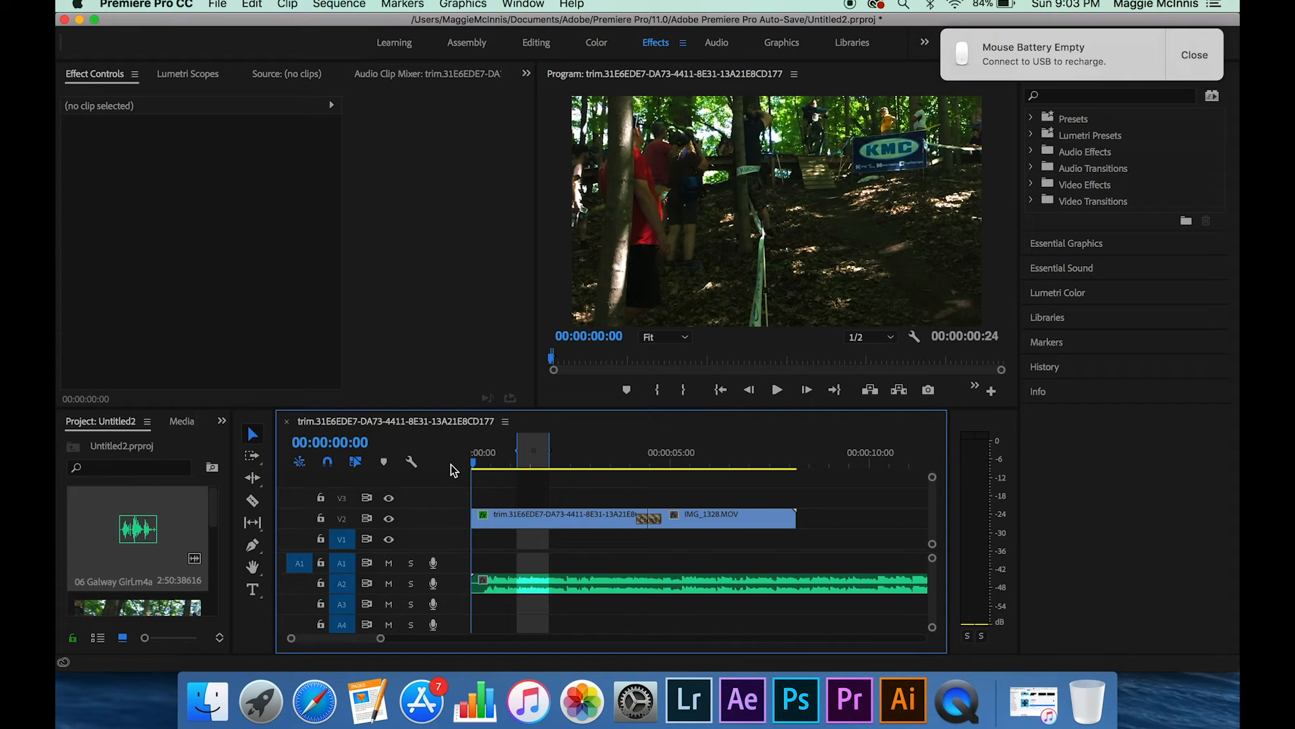
{"action": "key", "text": "space"}
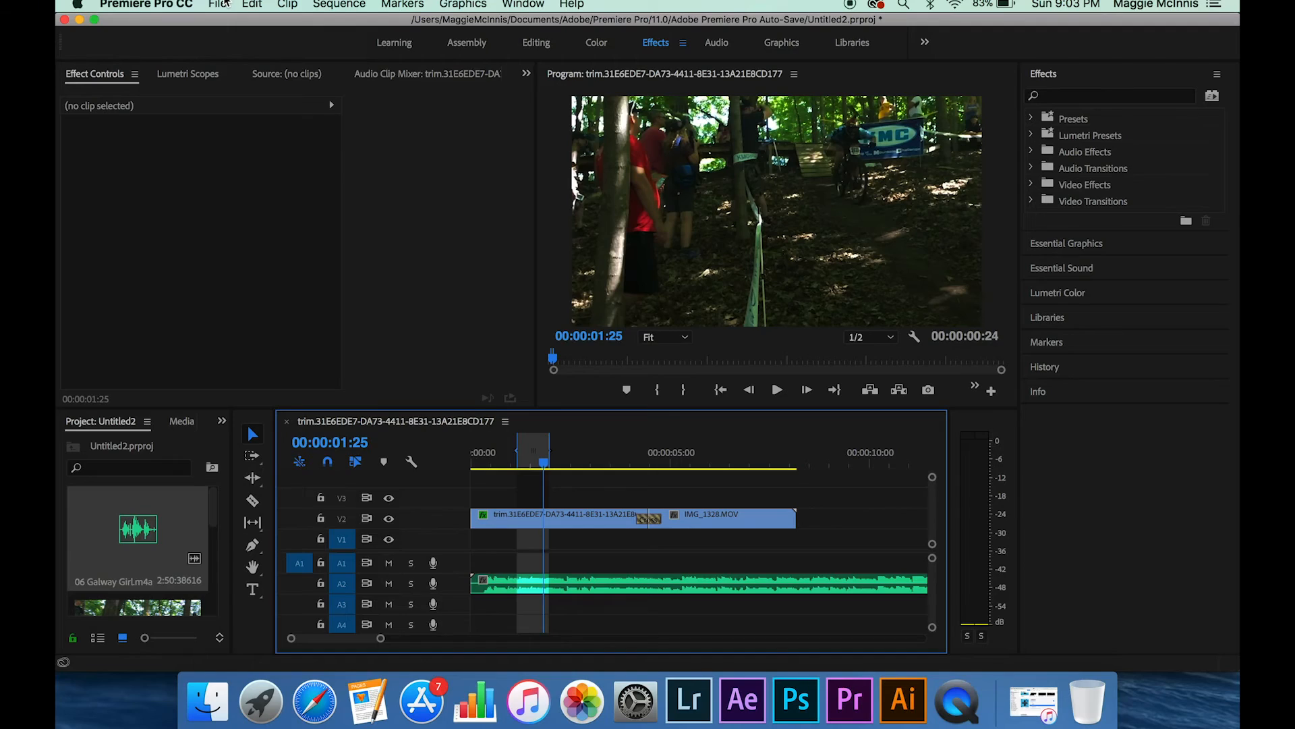
- Create a new legacy title with the default name and settings
{"action": "left_click", "coordinate": [220, 5]}
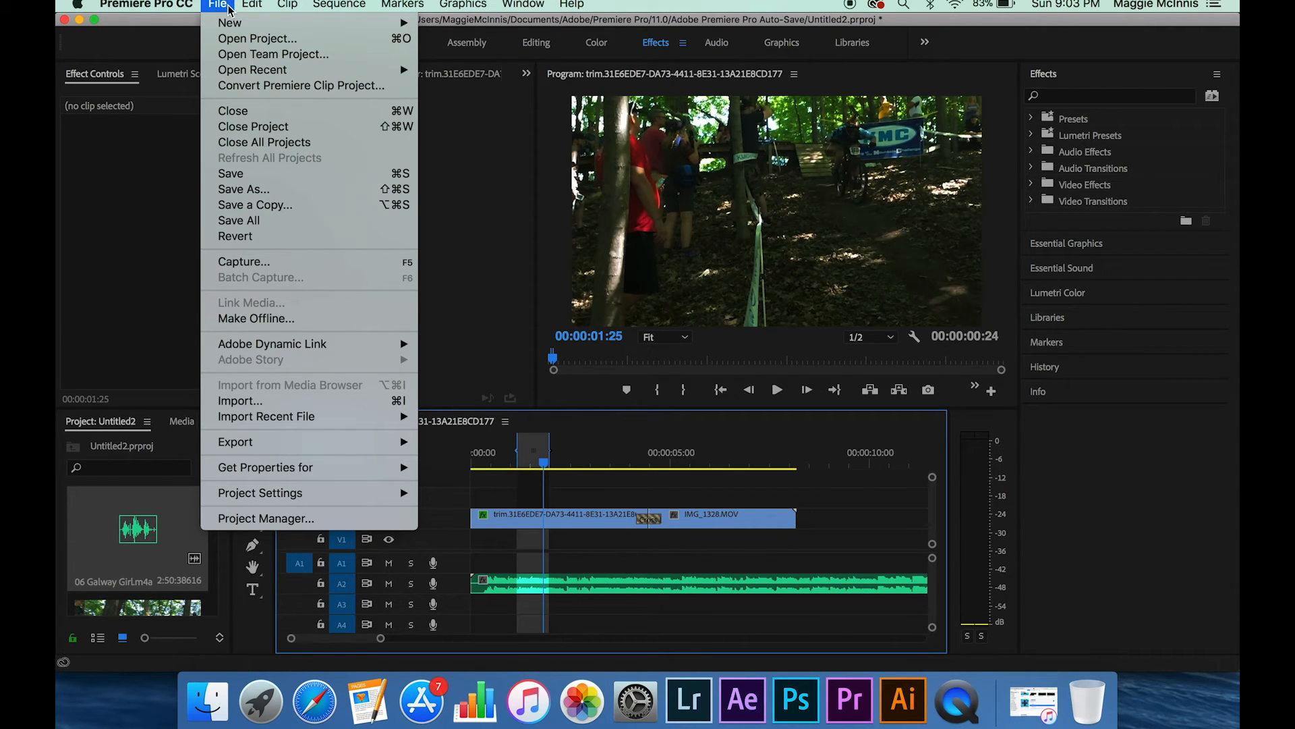
{"action": "mouse_move", "coordinate": [231, 27]}
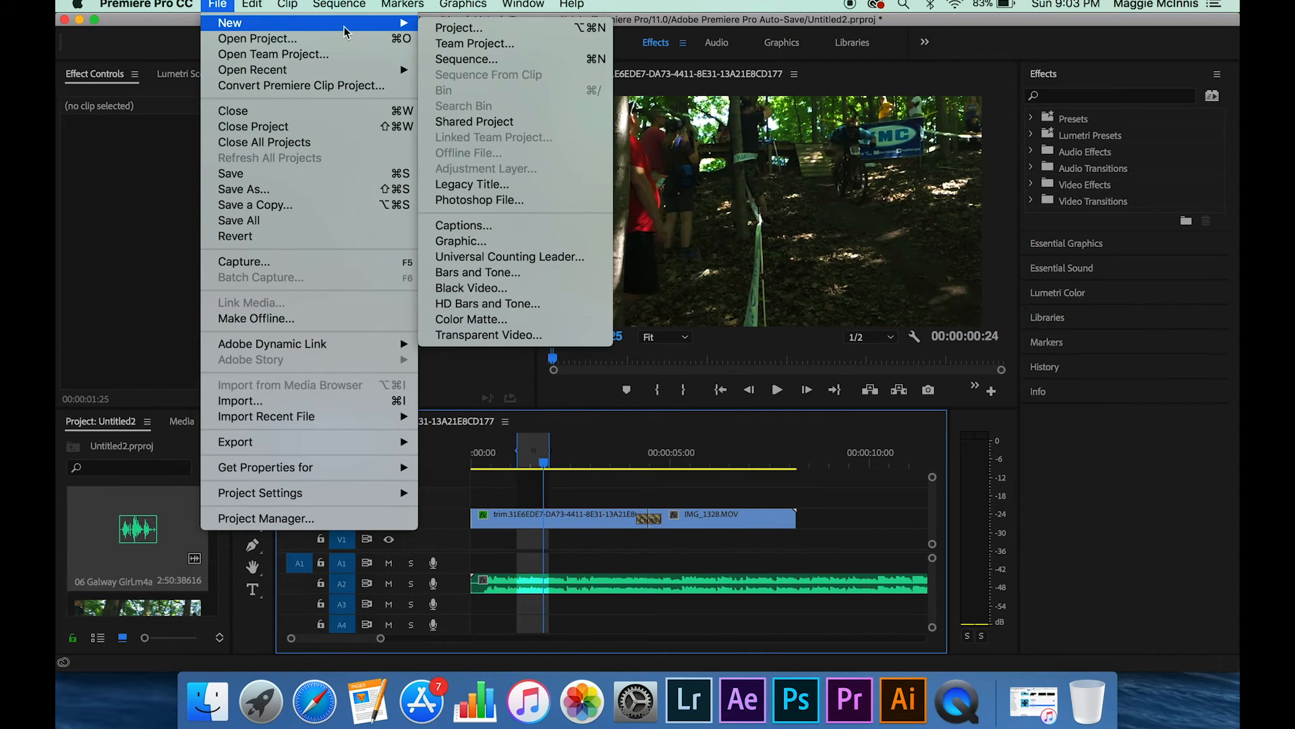
{"action": "left_click", "coordinate": [461, 192]}
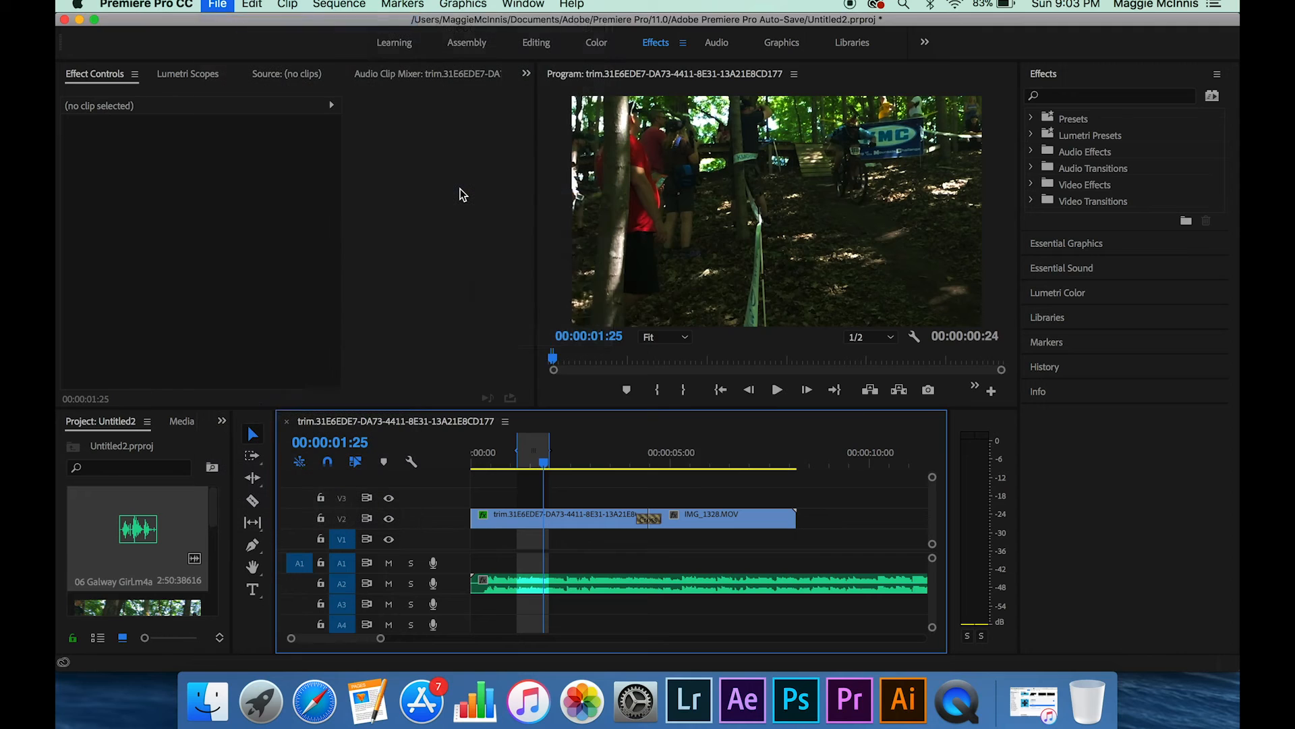
{"action": "left_click", "coordinate": [757, 424]}
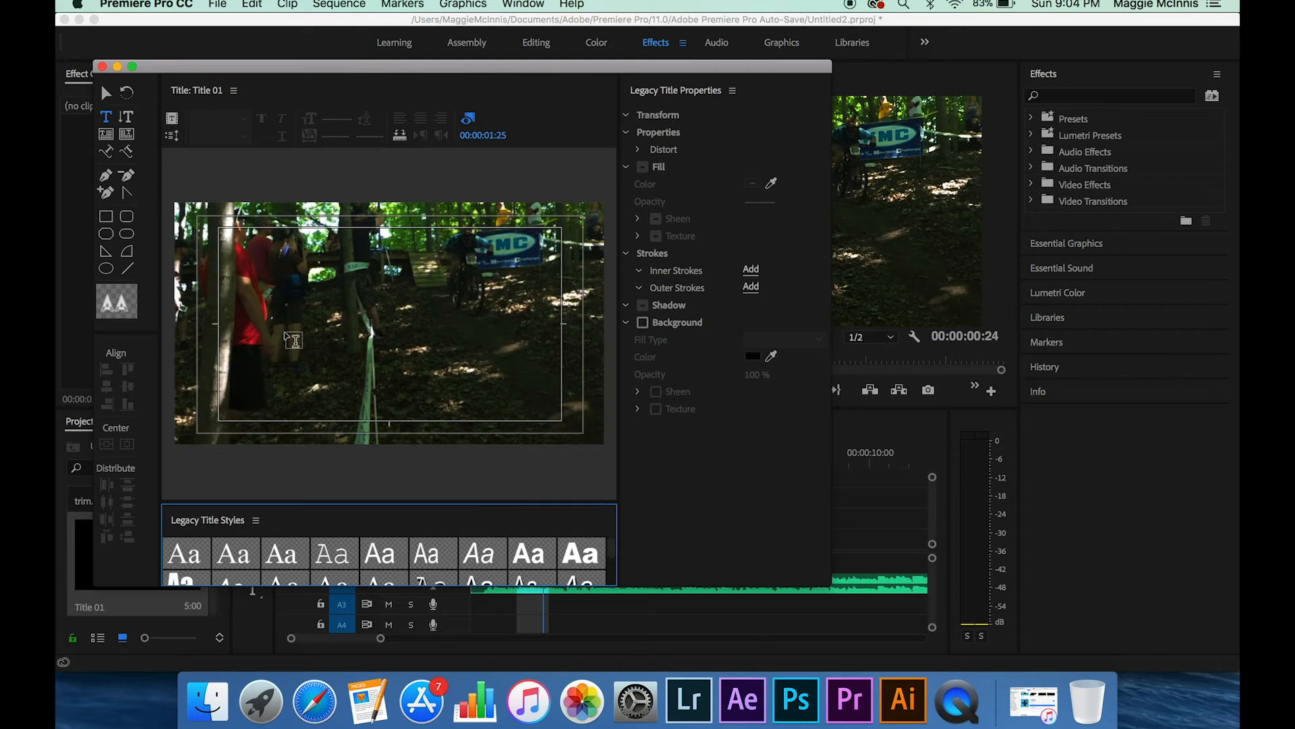
- Add the text TYPE YOUR WORDS to the title and place Title 01 on track V3, starting at about 00:00:01:28
{"action": "left_click", "coordinate": [314, 339]}
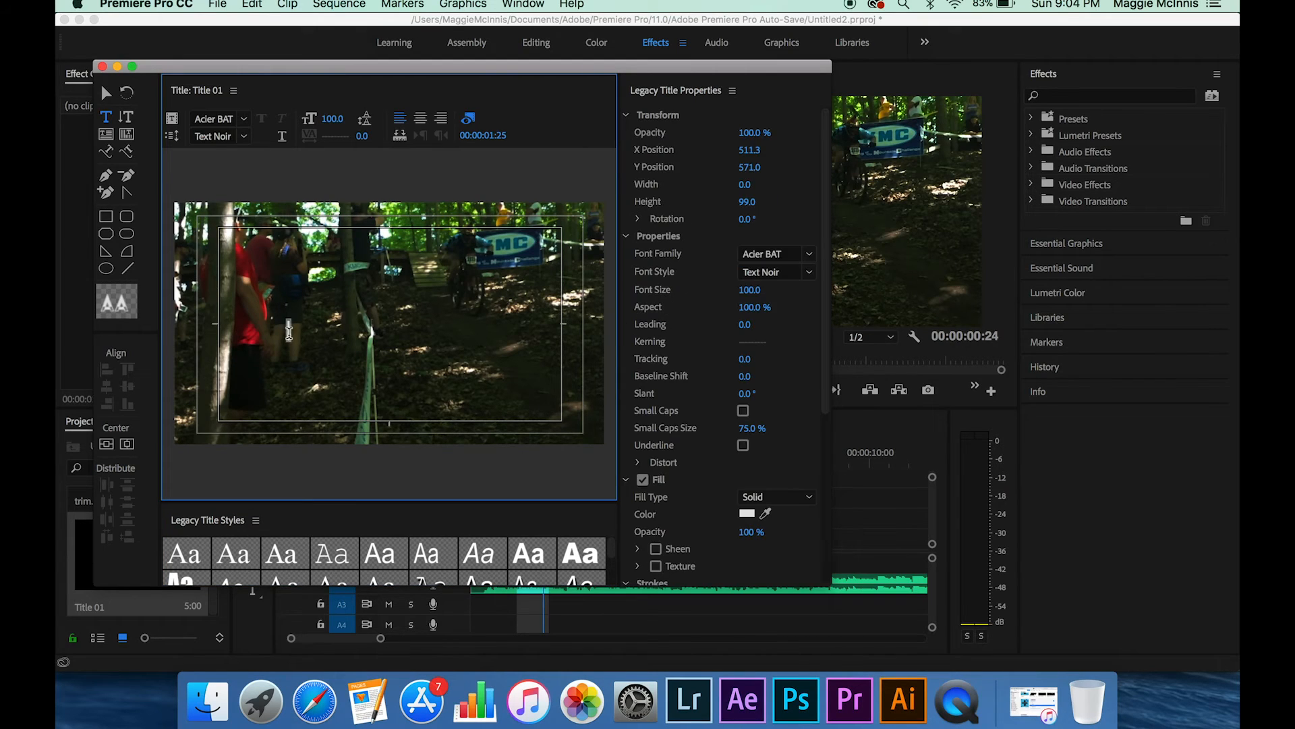
{"action": "type", "text": "TYPE"}
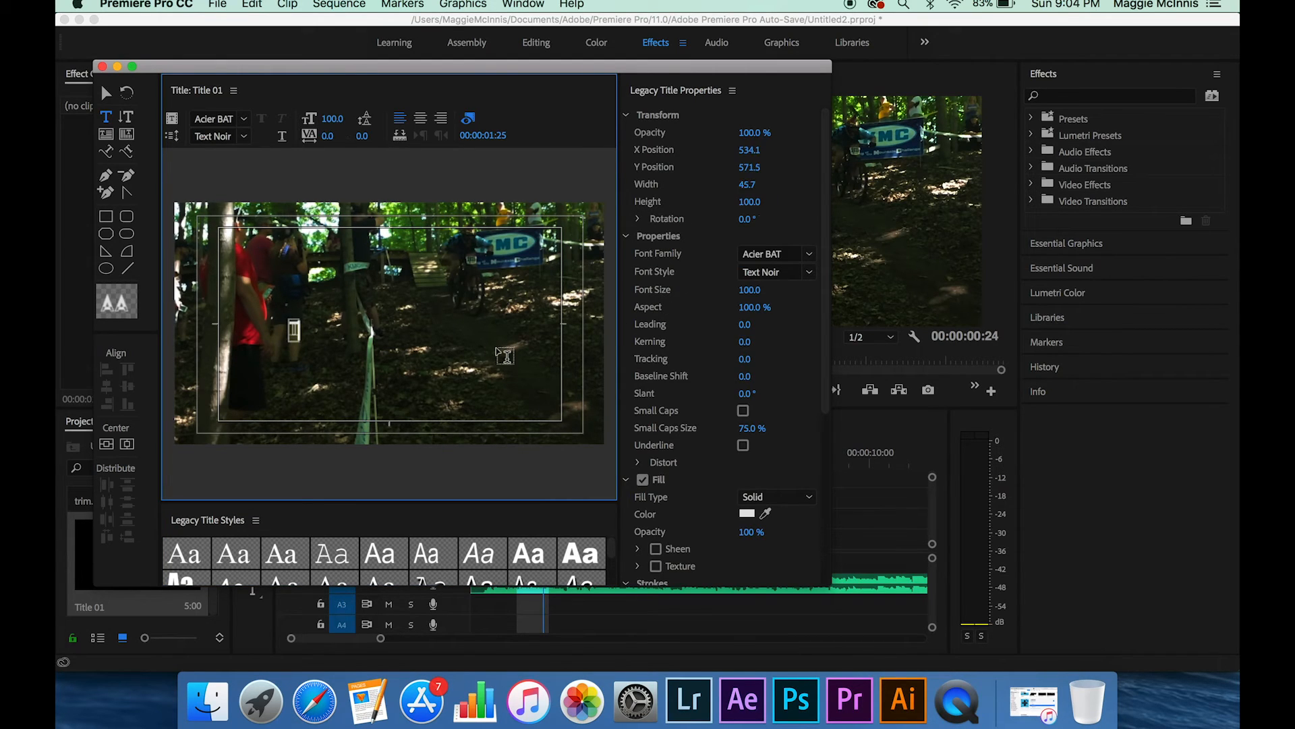
{"action": "type", "text": " YOUR WORDS"}
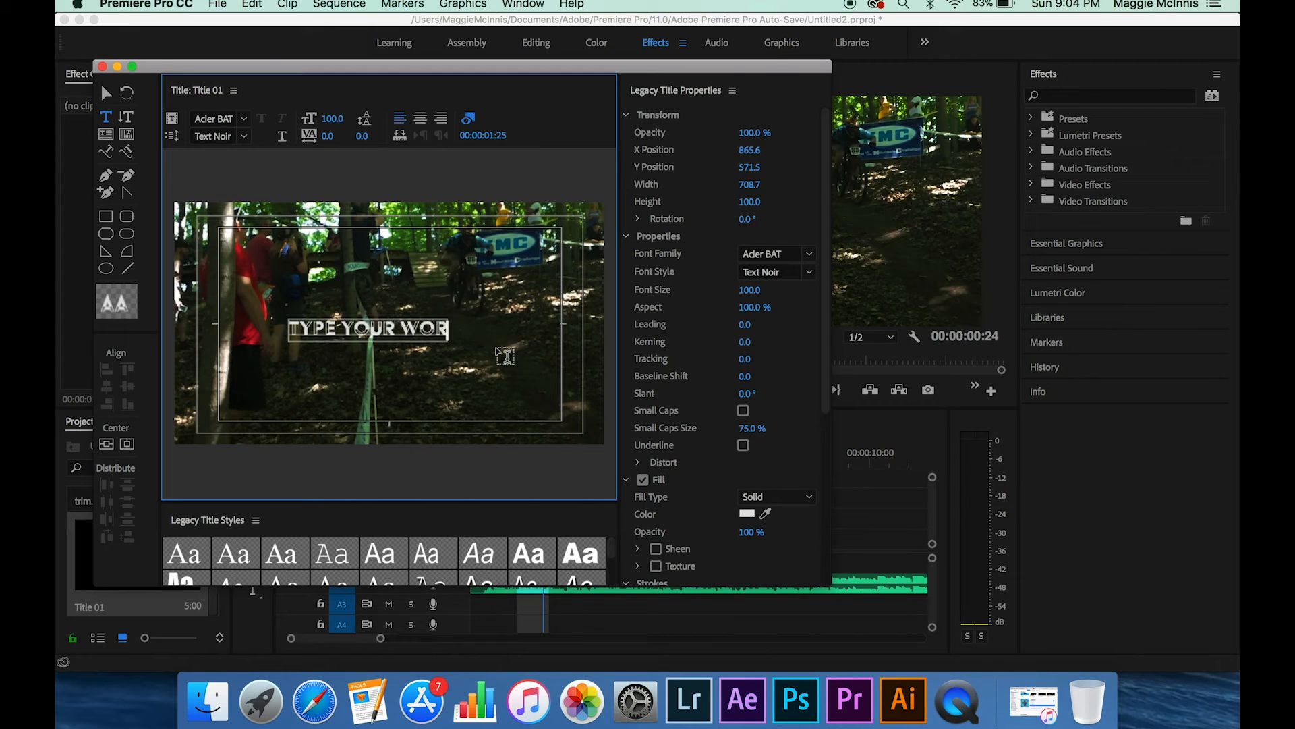
{"action": "key", "text": "Return"}
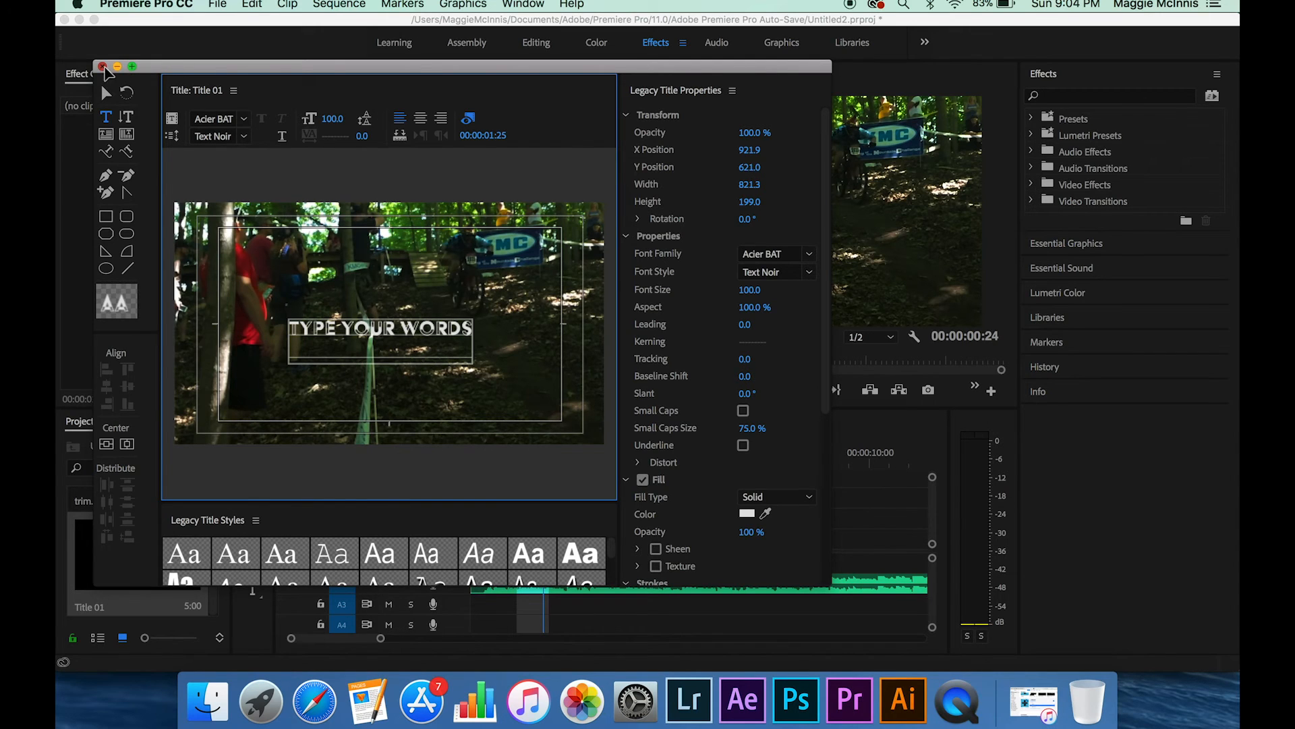
{"action": "left_click", "coordinate": [103, 66]}
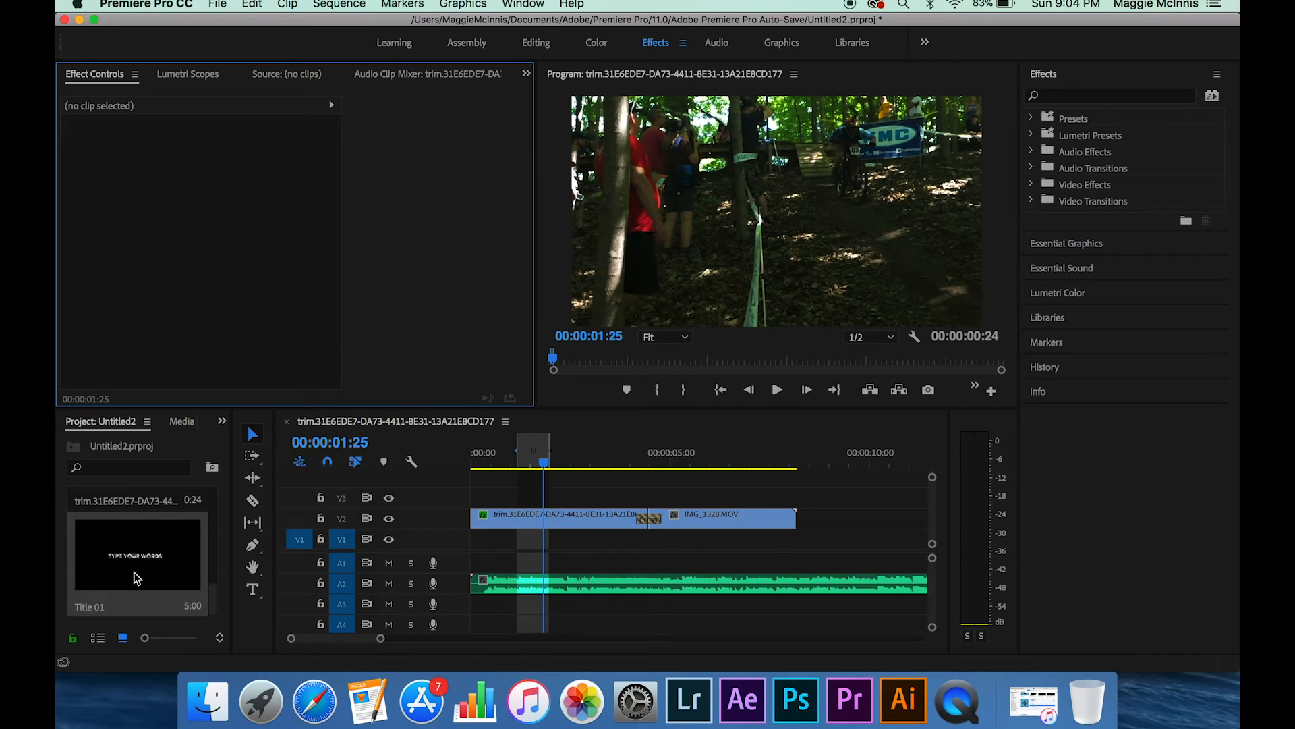
{"action": "left_click_drag", "start_coordinate": [137, 578], "coordinate": [548, 470]}
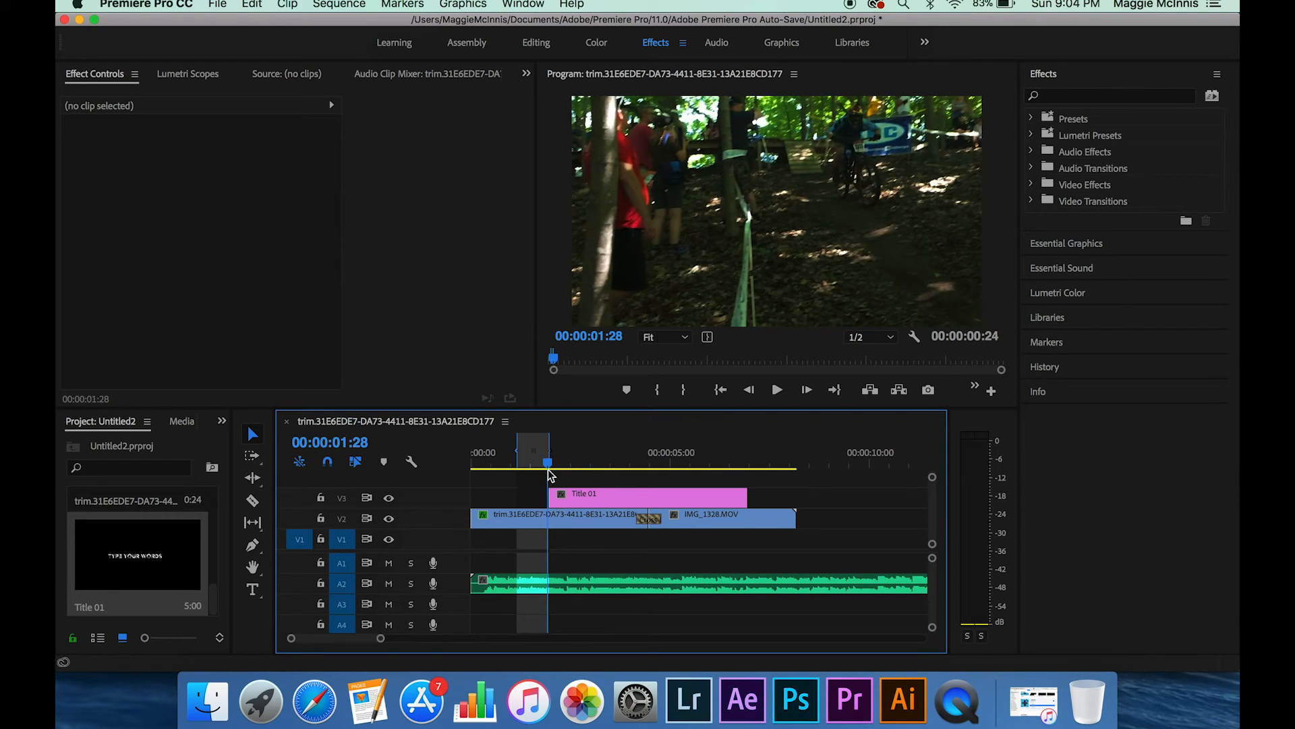
- Try Title 01 beneath the footage on V1, toggle V2's visibility to compare, and return the title to V3
{"action": "left_click_drag", "start_coordinate": [589, 496], "coordinate": [582, 539]}
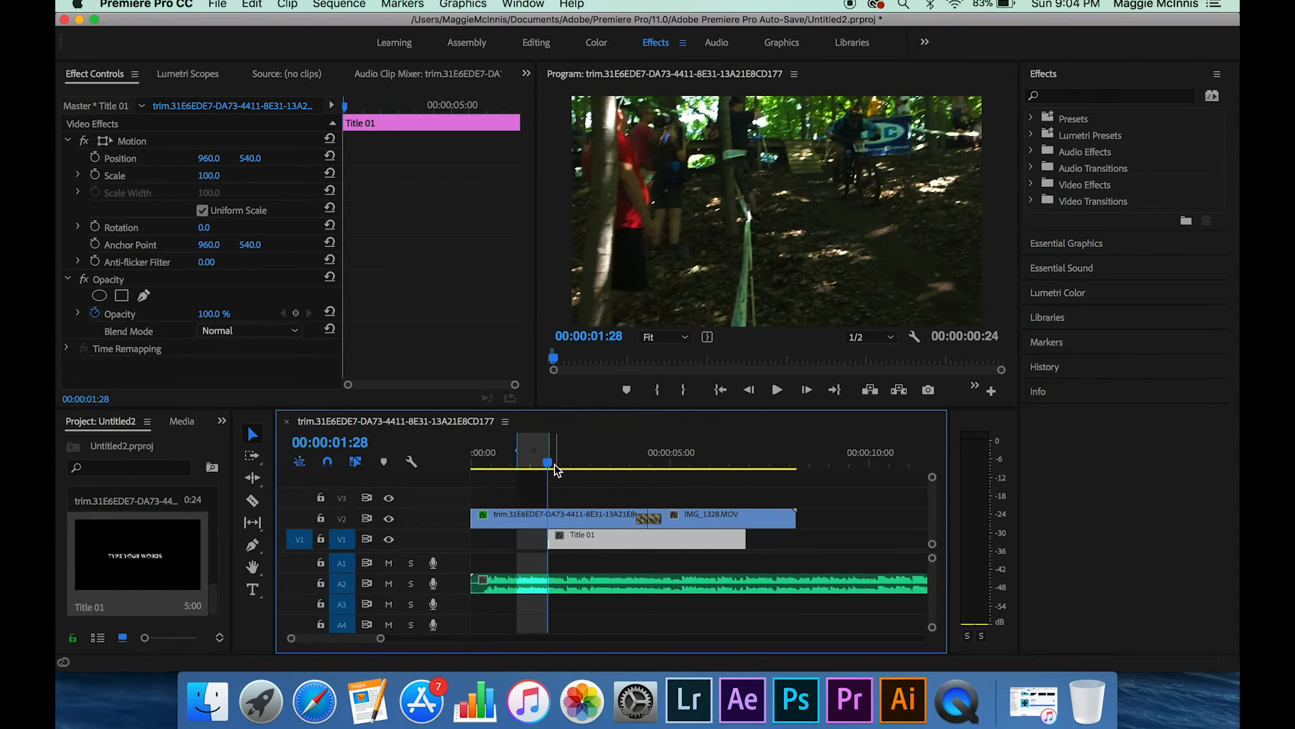
{"action": "left_click_drag", "start_coordinate": [552, 467], "coordinate": [607, 466]}
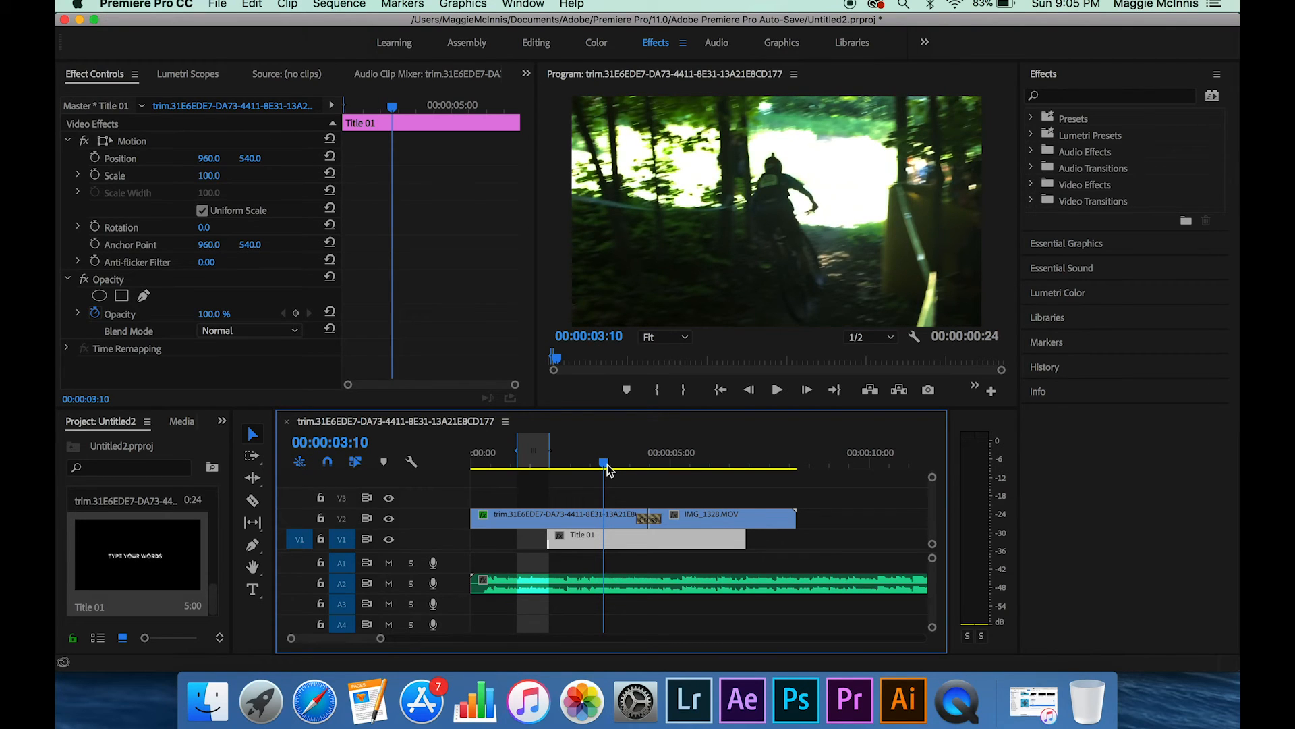
{"action": "left_click", "coordinate": [389, 519]}
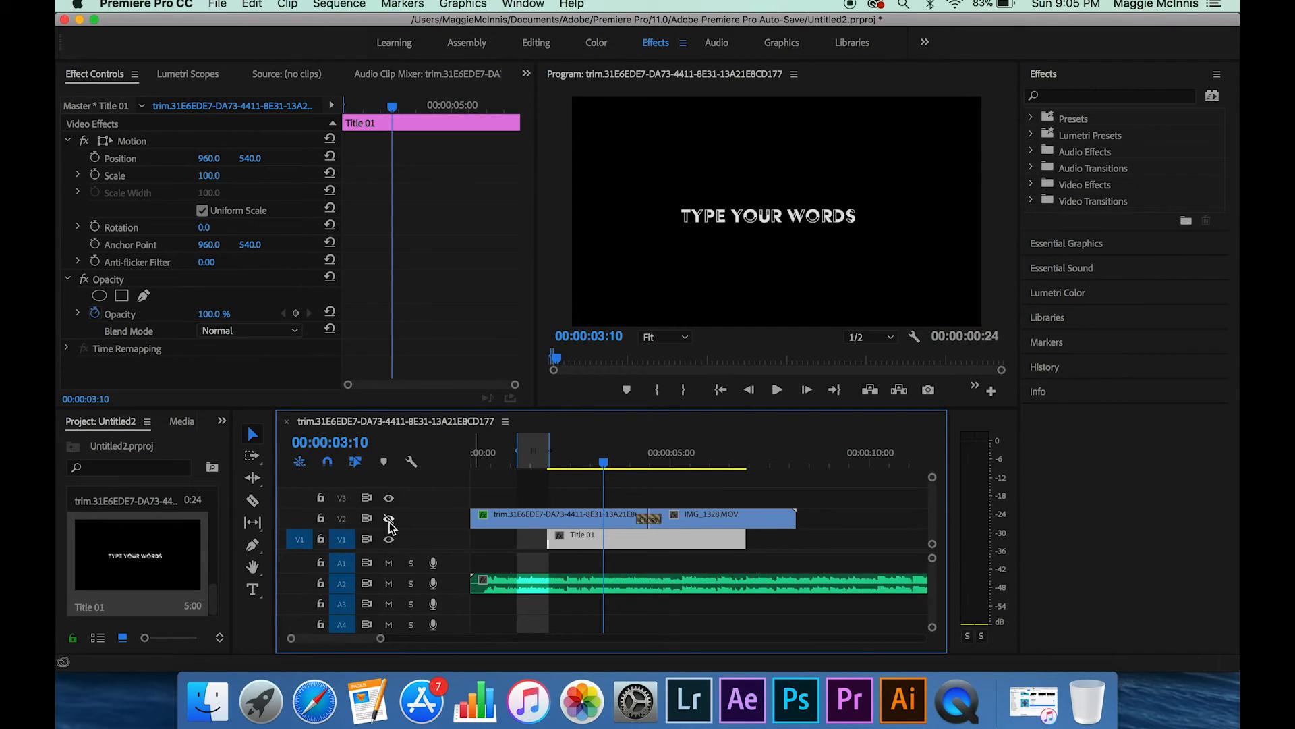
{"action": "left_click", "coordinate": [390, 519]}
{"action": "left_click_drag", "start_coordinate": [599, 537], "coordinate": [600, 498]}
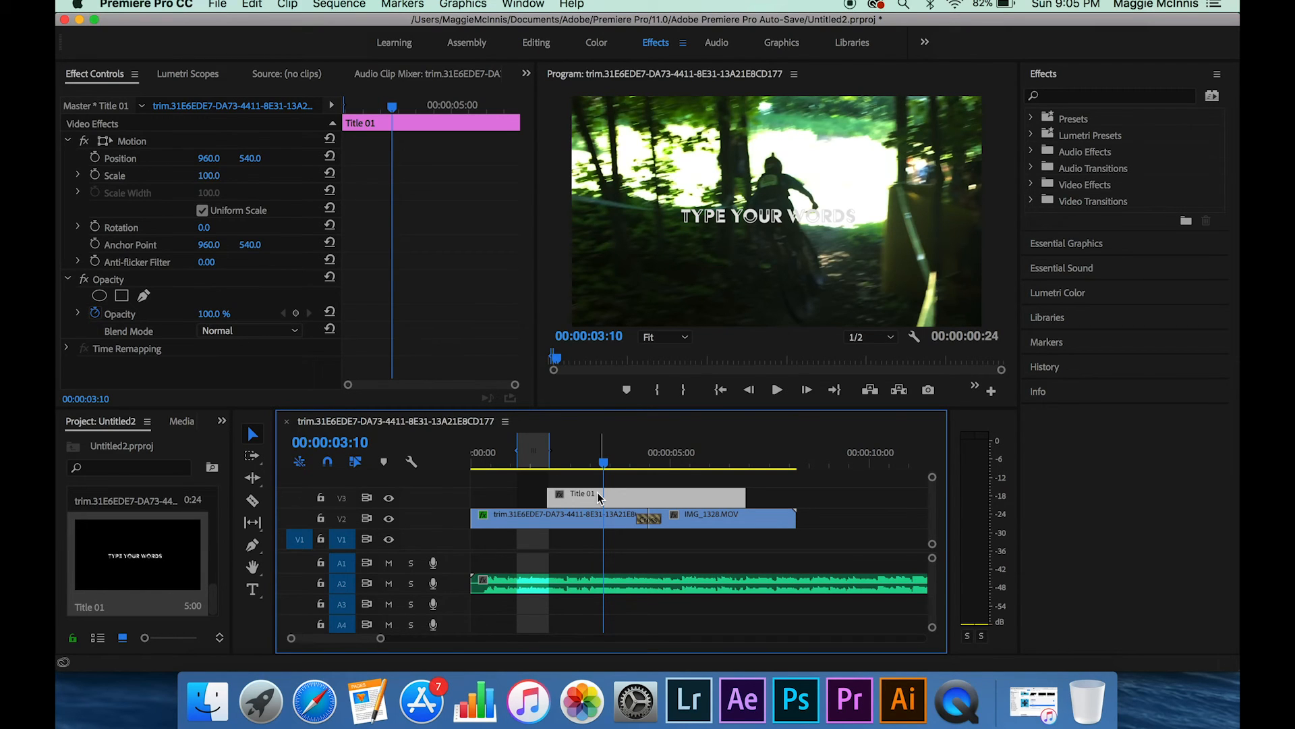
- Mark the sequence's In point at 00:00:00:00 and Out point at 00:00:08:05, and render that range
{"action": "left_click_drag", "start_coordinate": [603, 462], "coordinate": [458, 459]}
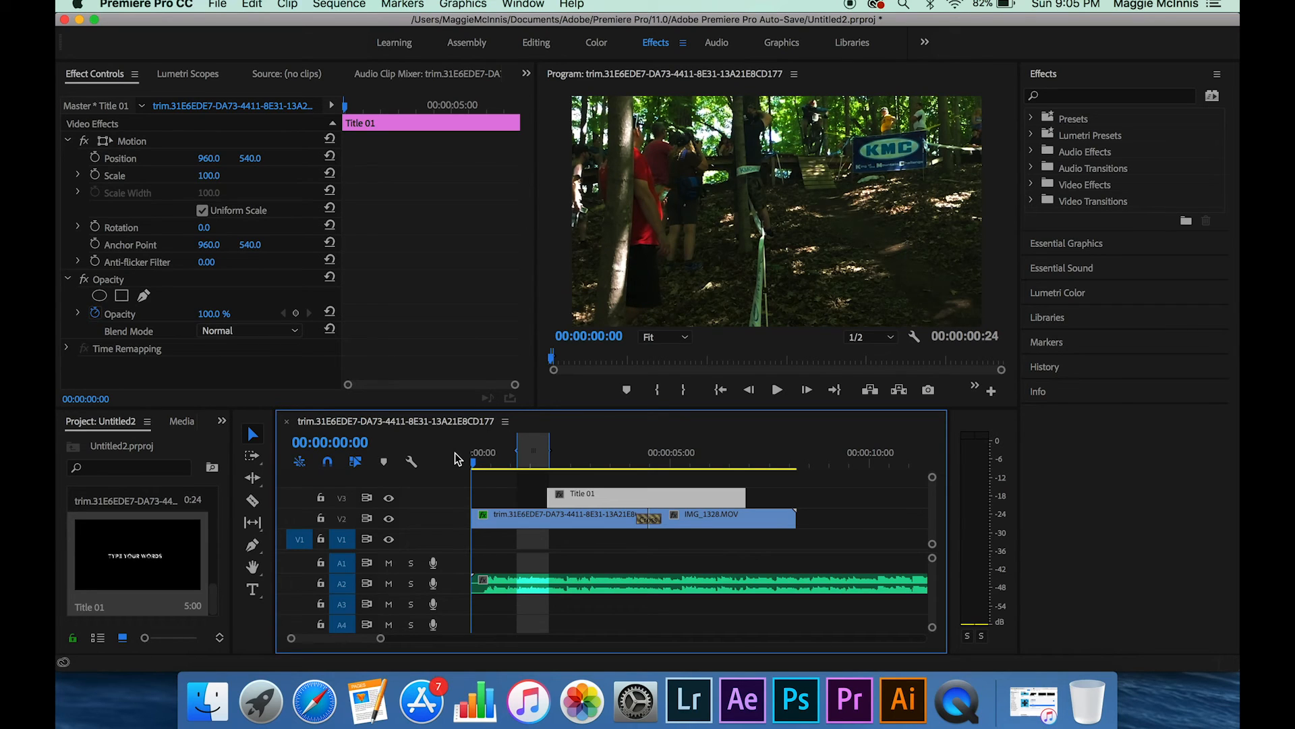
{"action": "left_click", "coordinate": [831, 460]}
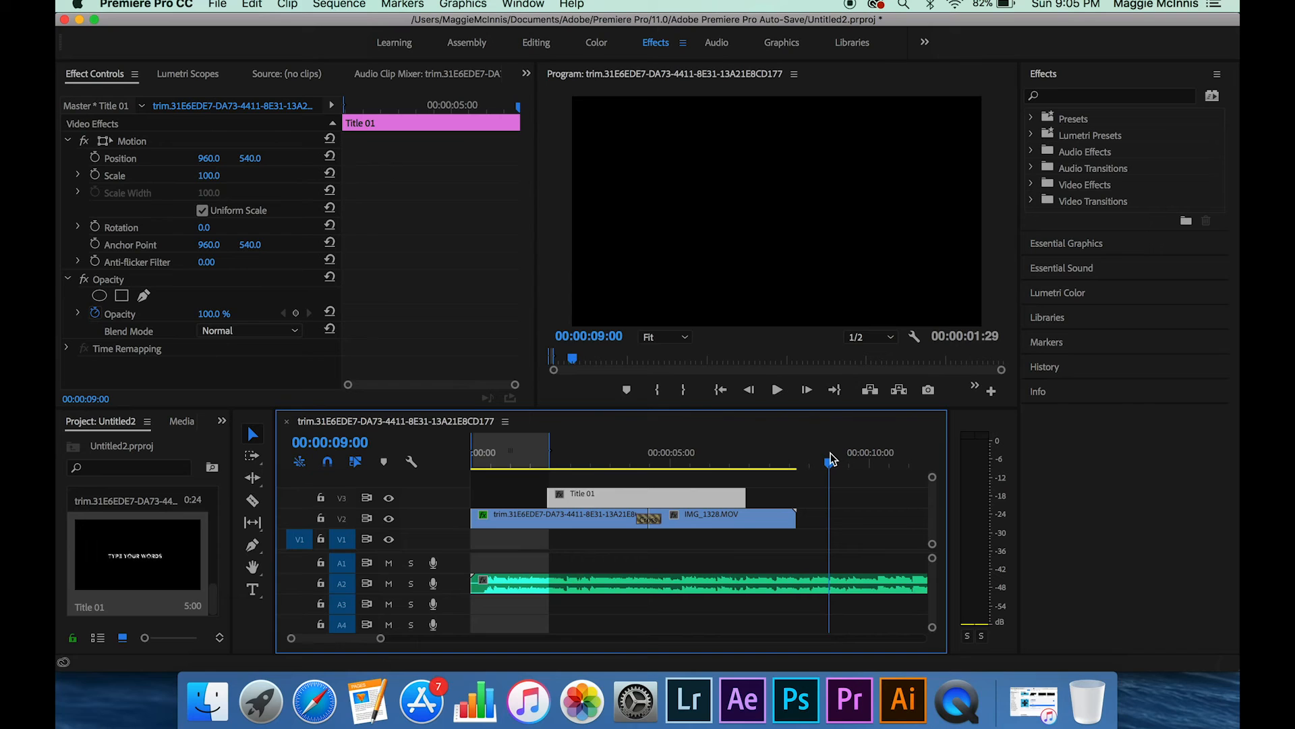
{"action": "left_click_drag", "start_coordinate": [831, 461], "coordinate": [798, 456]}
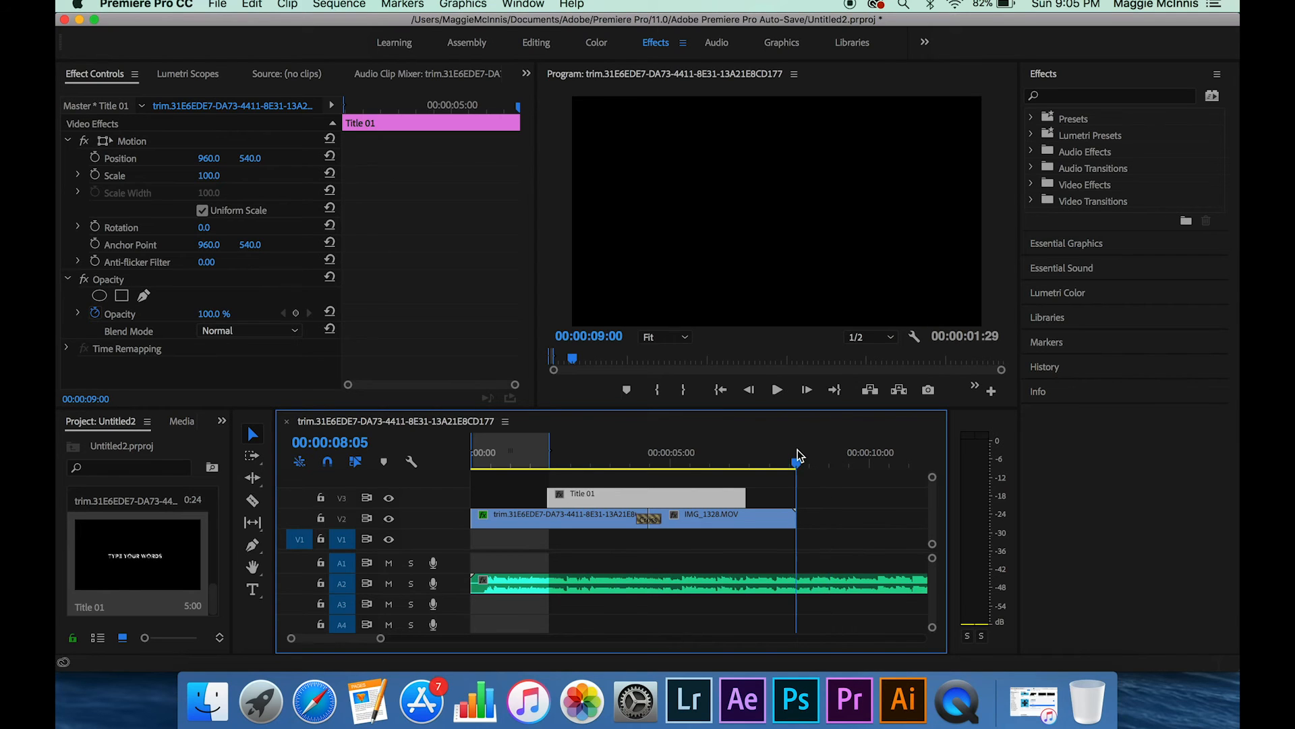
{"action": "key", "text": "o"}
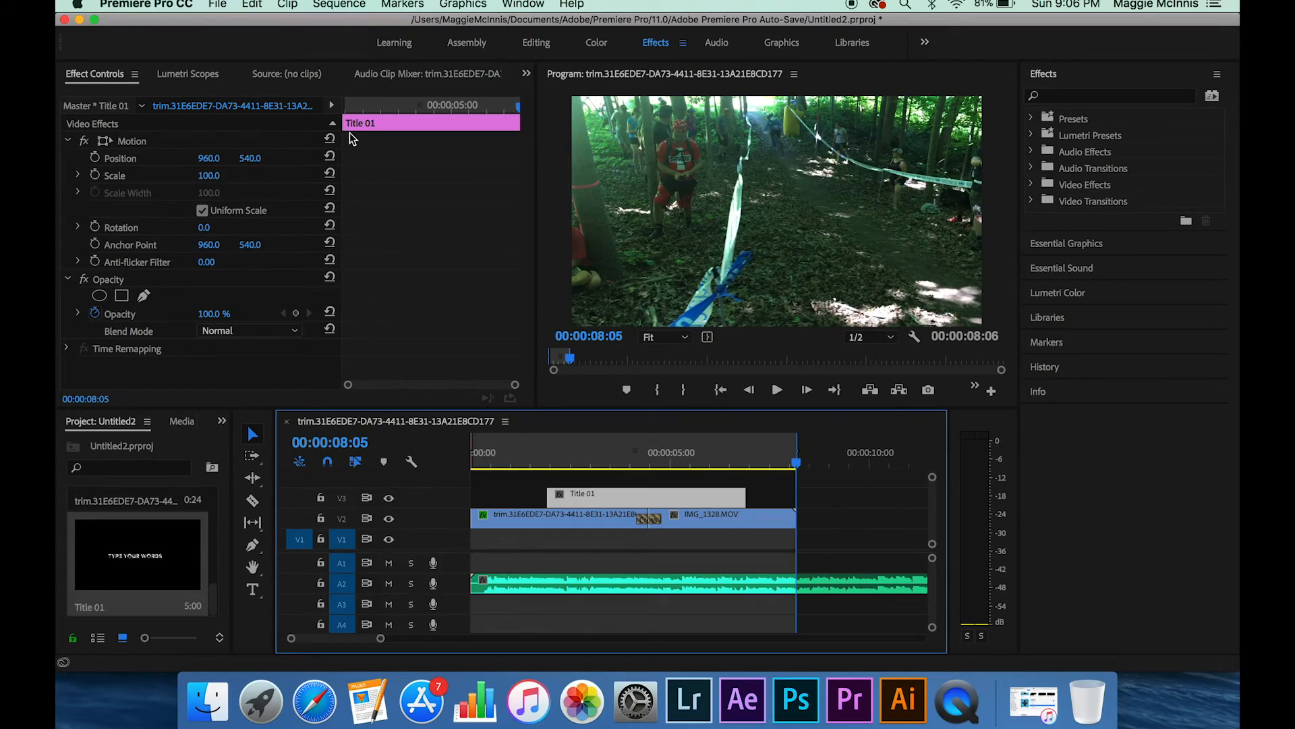
{"action": "left_click", "coordinate": [340, 4]}
{"action": "left_click", "coordinate": [346, 65]}
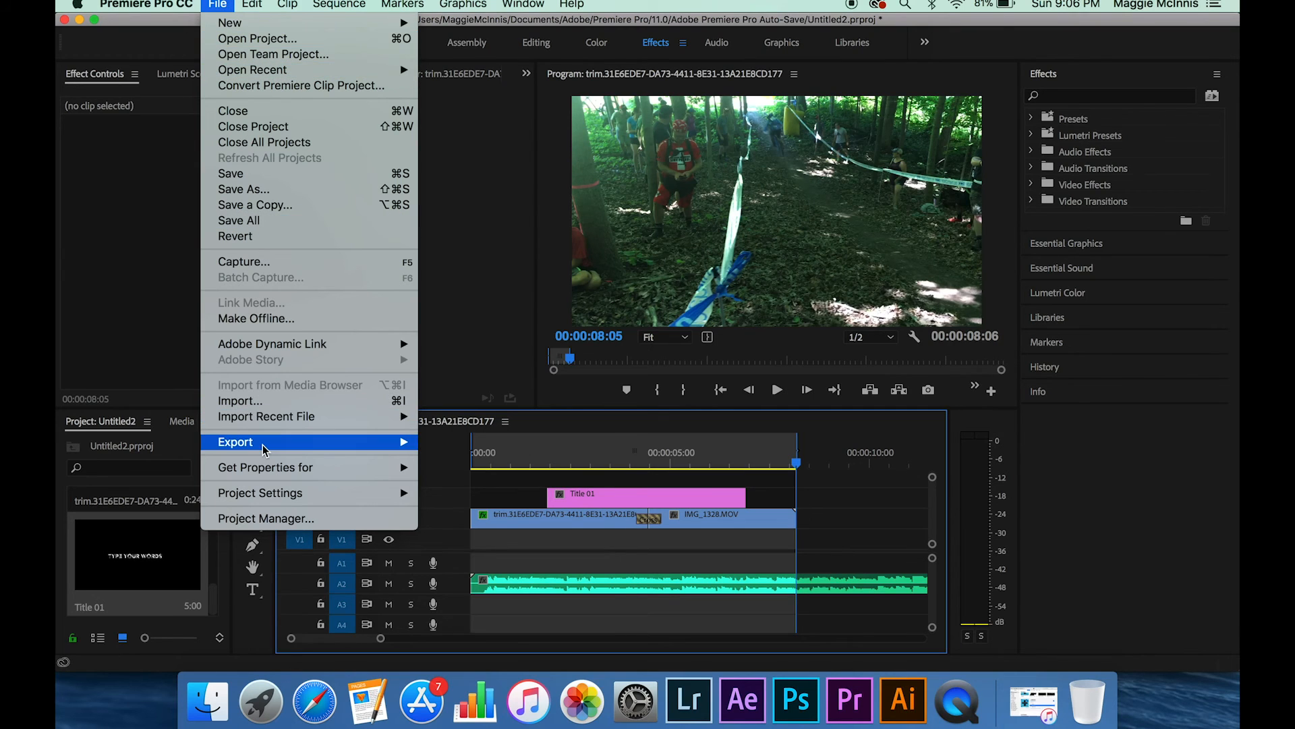
- Open the media export settings for the sequence and choose the H.264 format
{"action": "mouse_move", "coordinate": [265, 450]}
{"action": "left_click", "coordinate": [436, 439]}
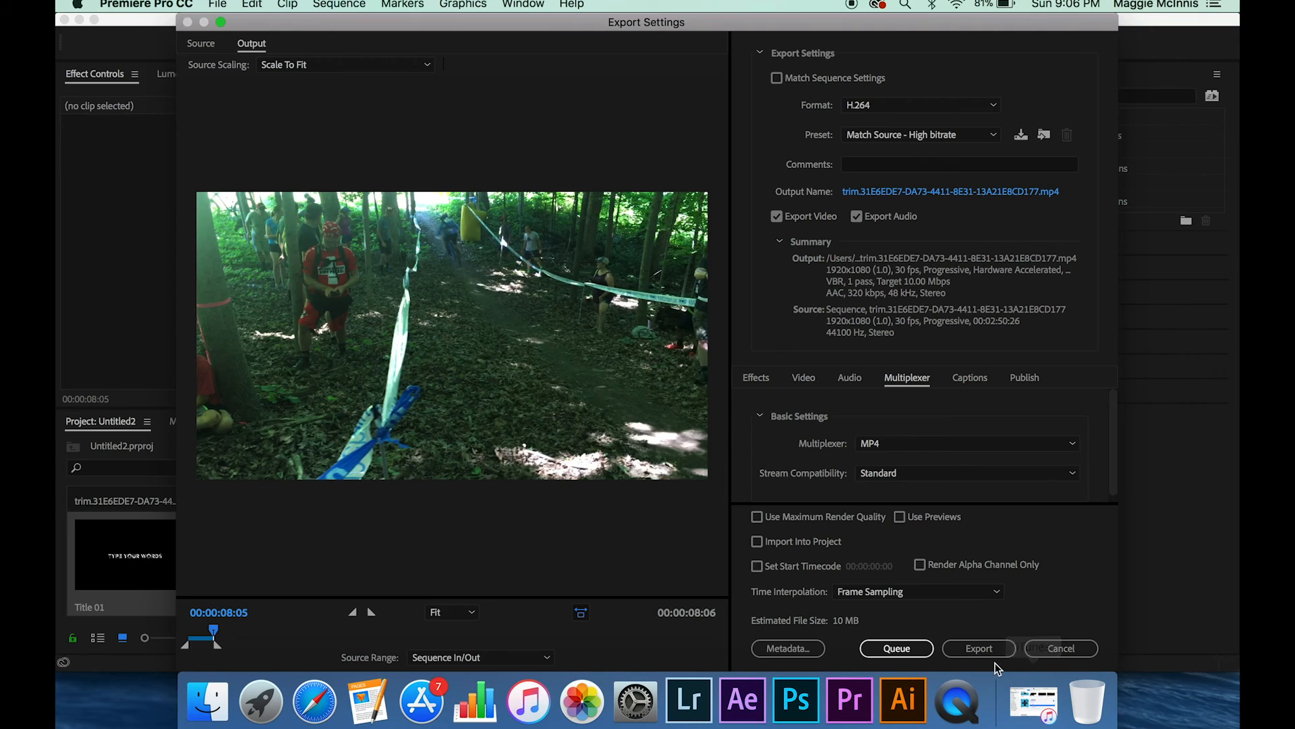
{"action": "left_click", "coordinate": [951, 106]}
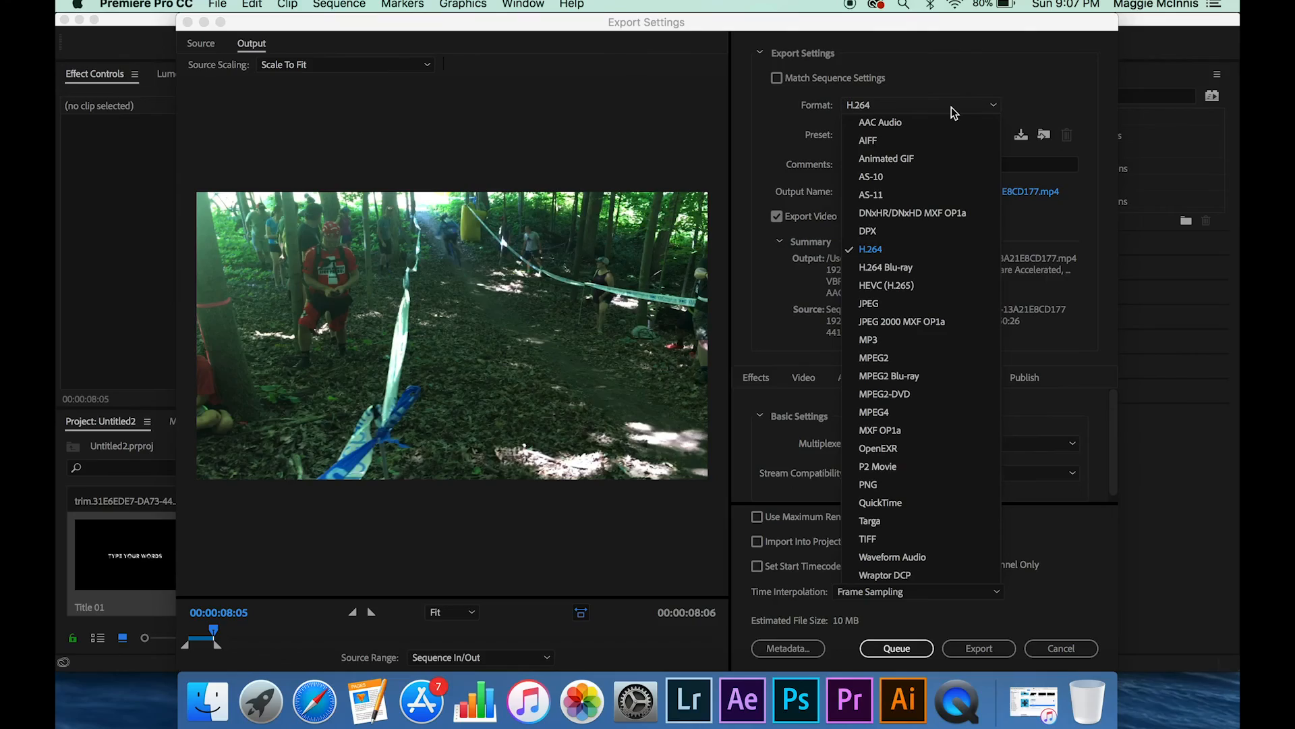
{"action": "left_click", "coordinate": [873, 244]}
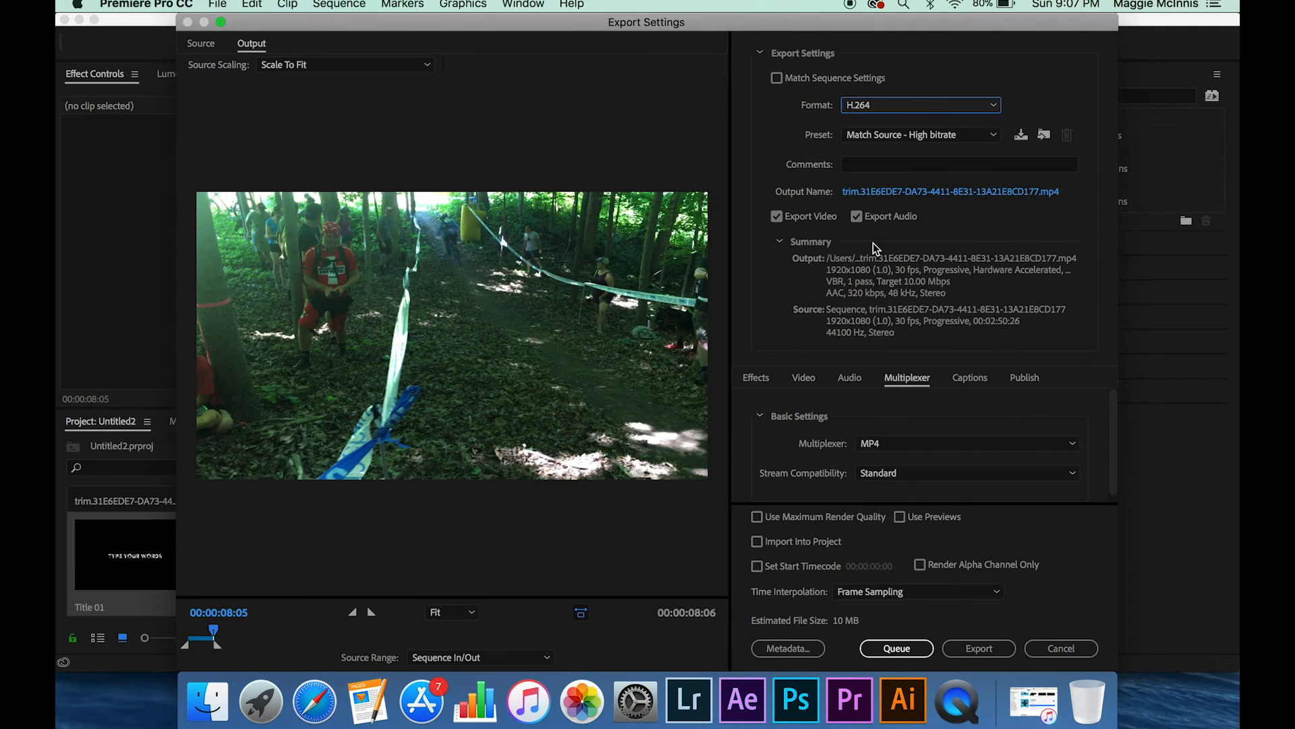
- Name the export file MY MOVIE, save it to the Downloads folder, and cancel out of the export settings
{"action": "left_click", "coordinate": [938, 199]}
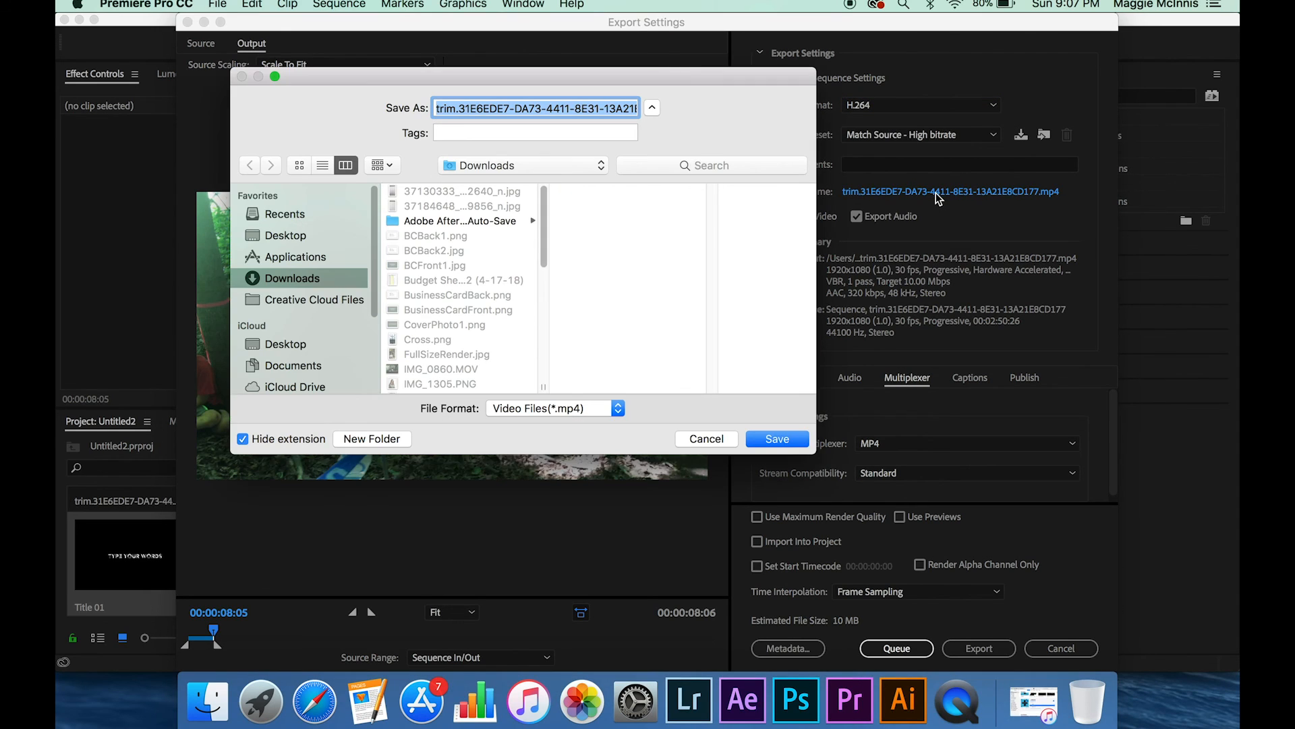
{"action": "type", "text": "M"}
{"action": "key", "text": "BackSpace"}
{"action": "type", "text": "MY MOVIE"}
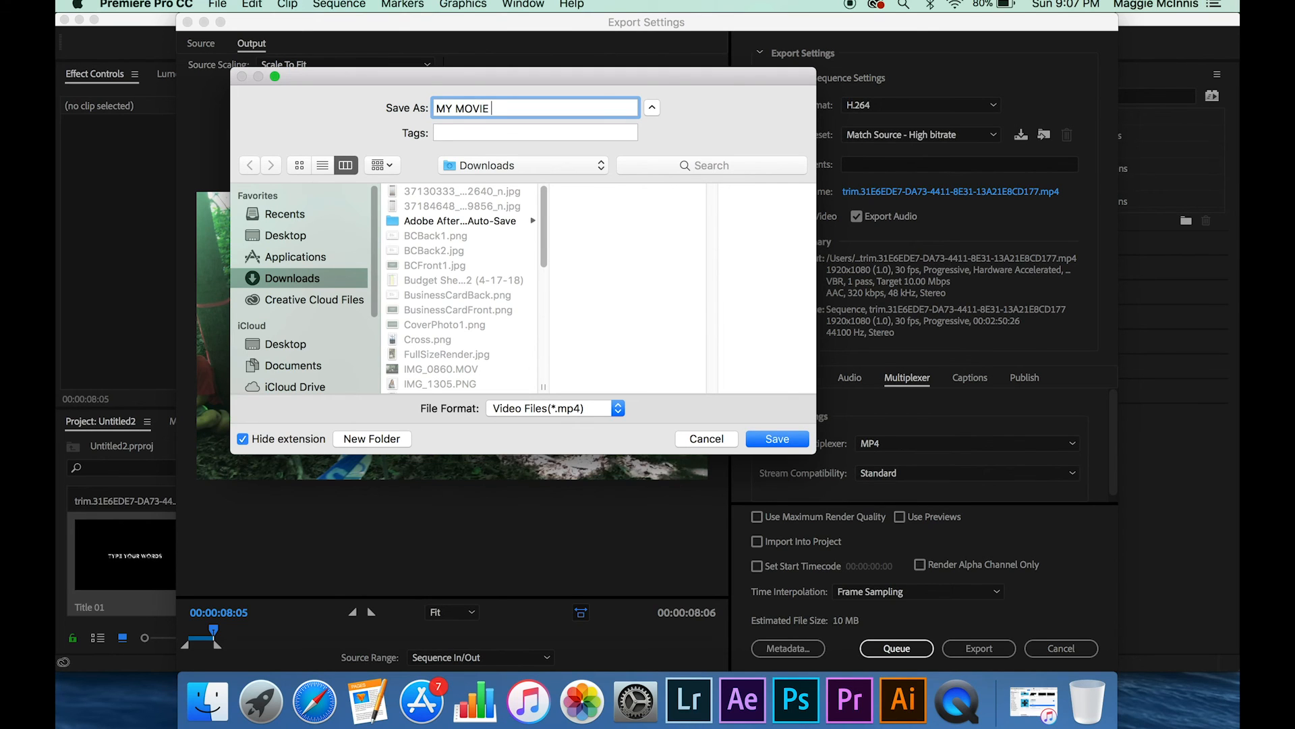
{"action": "left_click", "coordinate": [780, 441]}
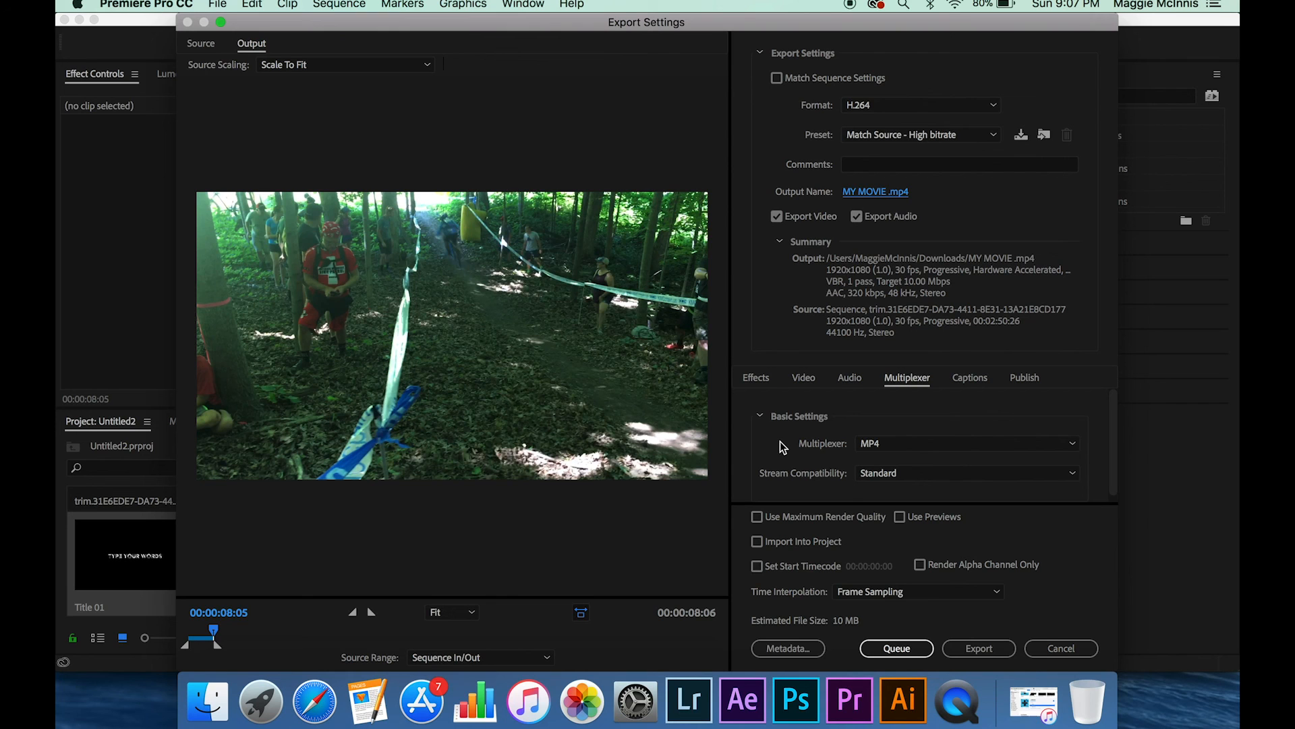
{"action": "left_click", "coordinate": [1082, 647]}
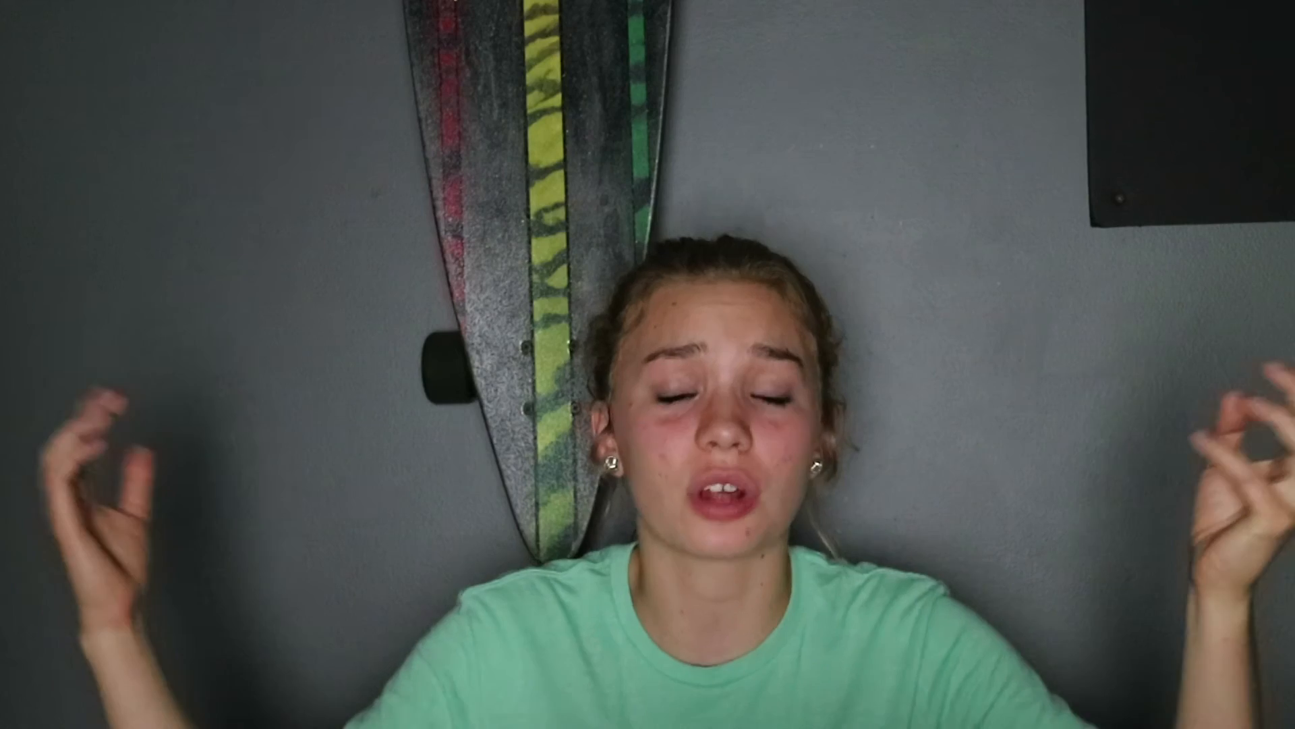